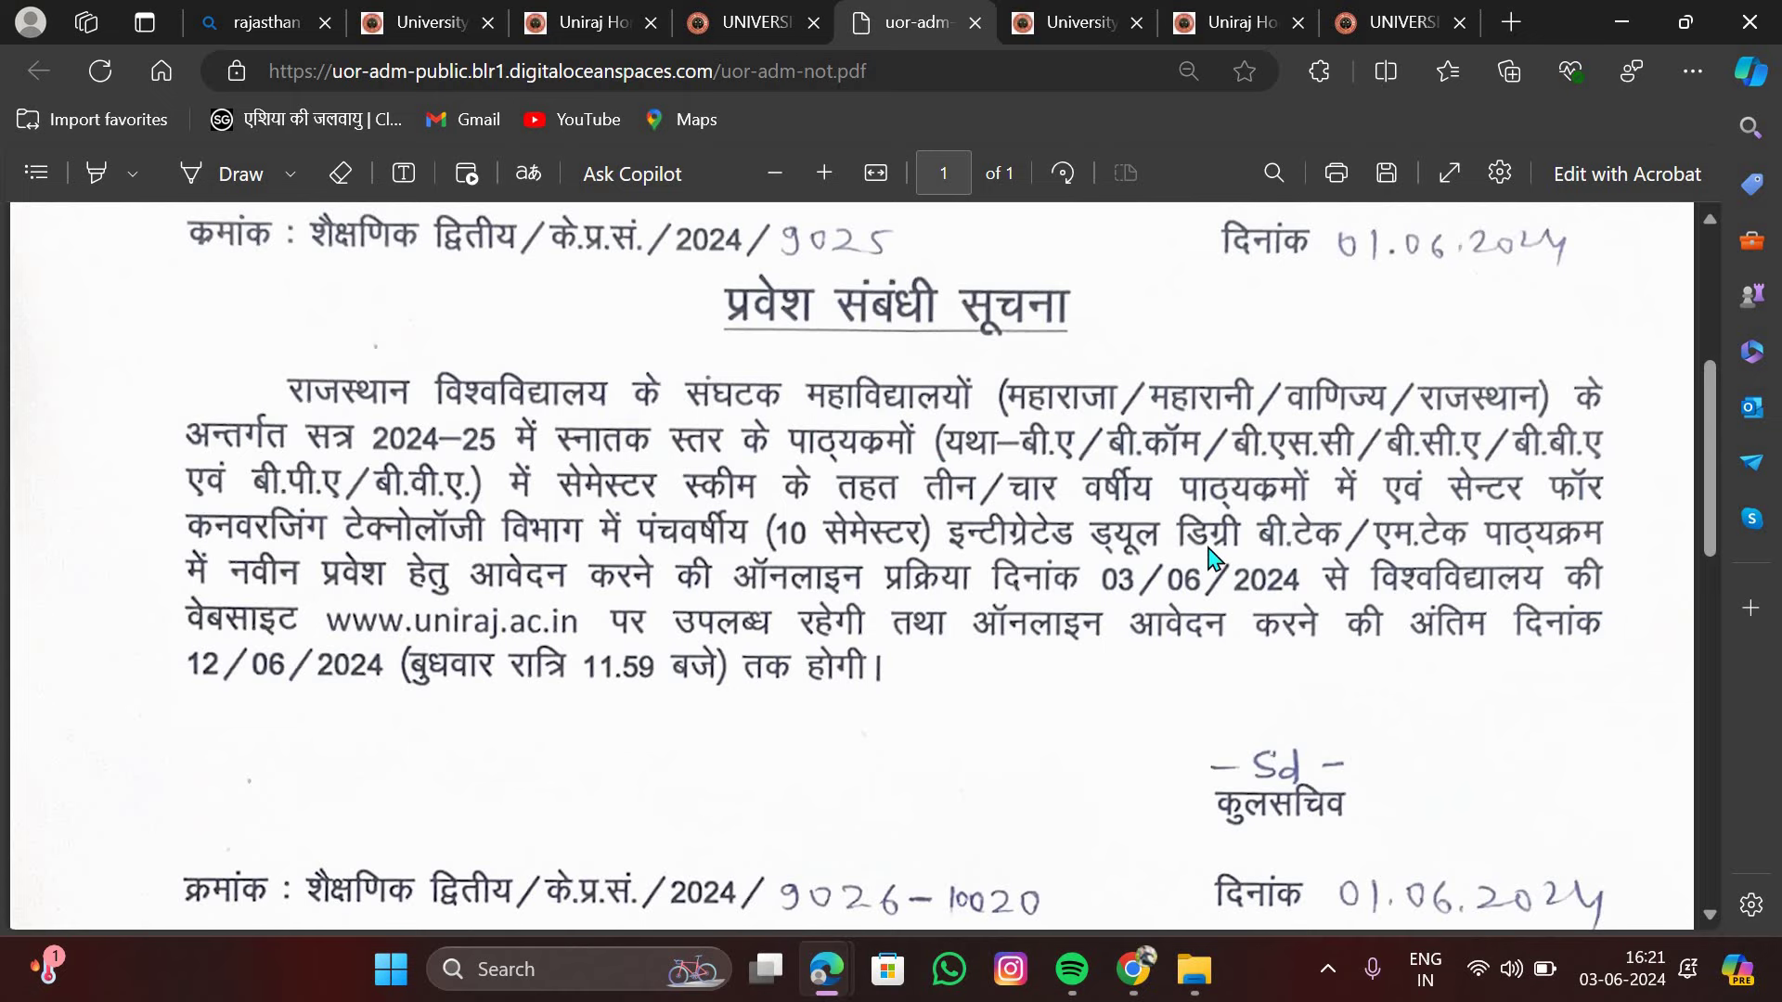
# - Review the admission notice PDF and the form edit window and first merit list dates on the University of Rajasthan admission portal
pyautogui.scroll(-8, 1213, 557)
pyautogui.scroll(6, 1213, 556)
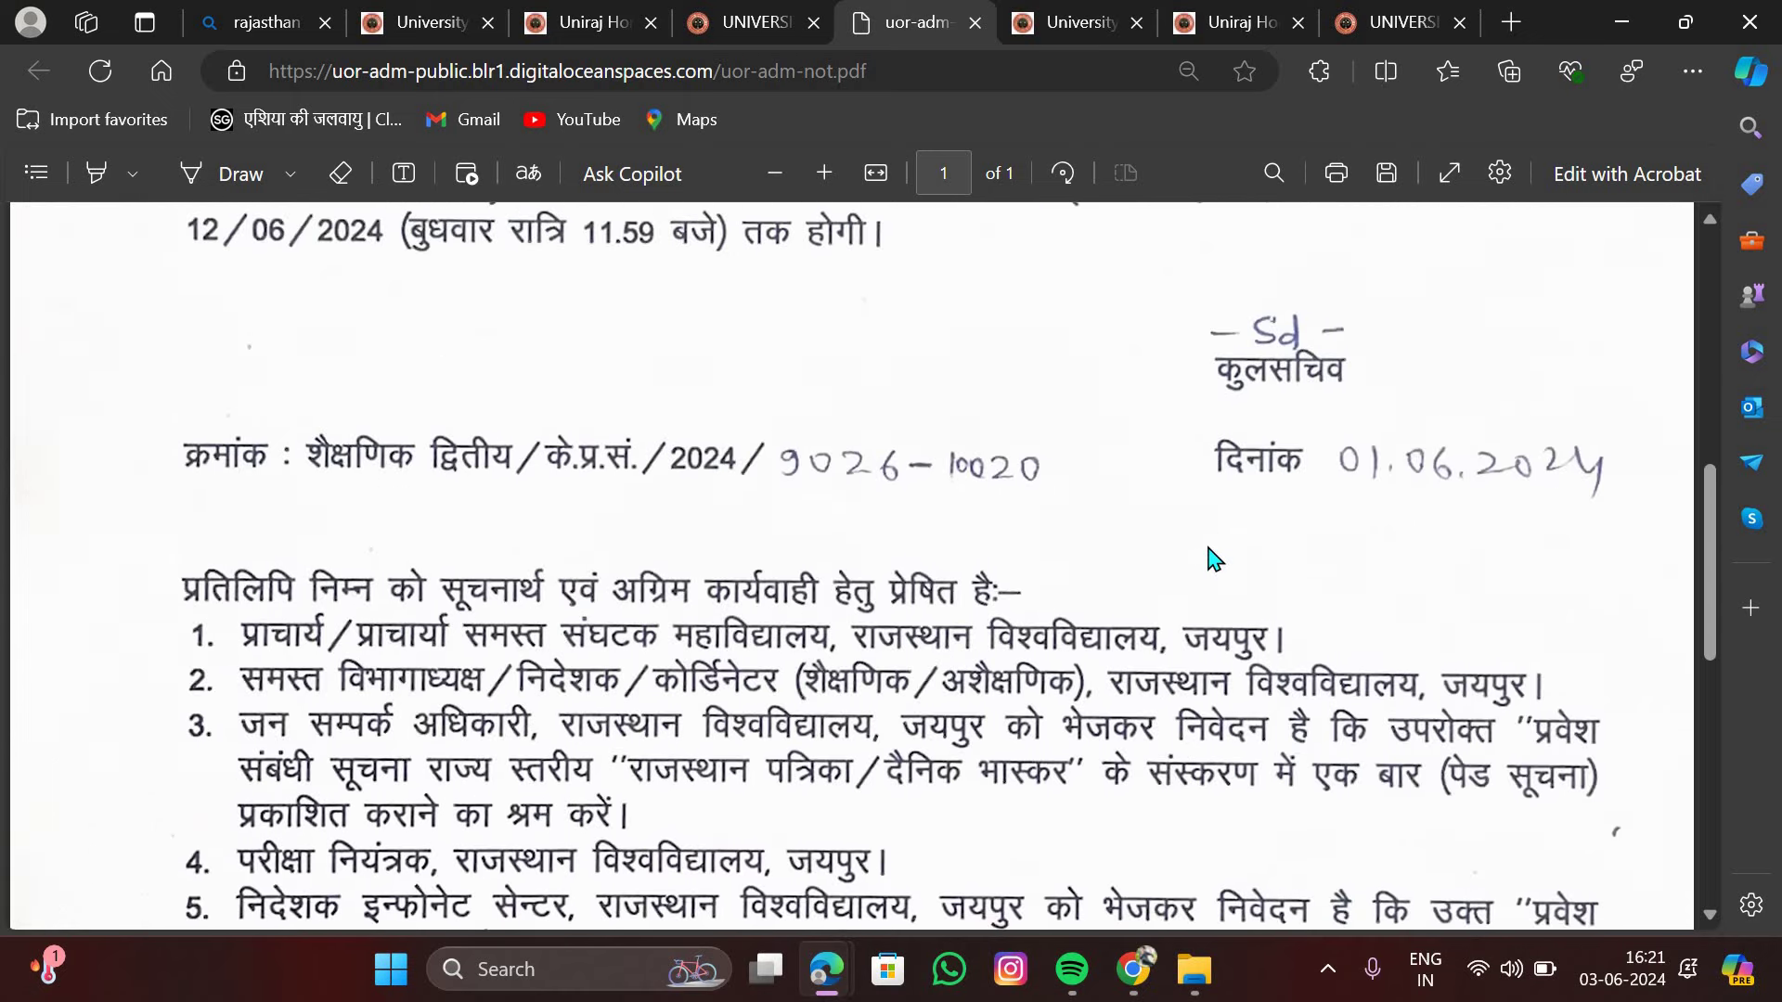
pyautogui.click(707, 13)
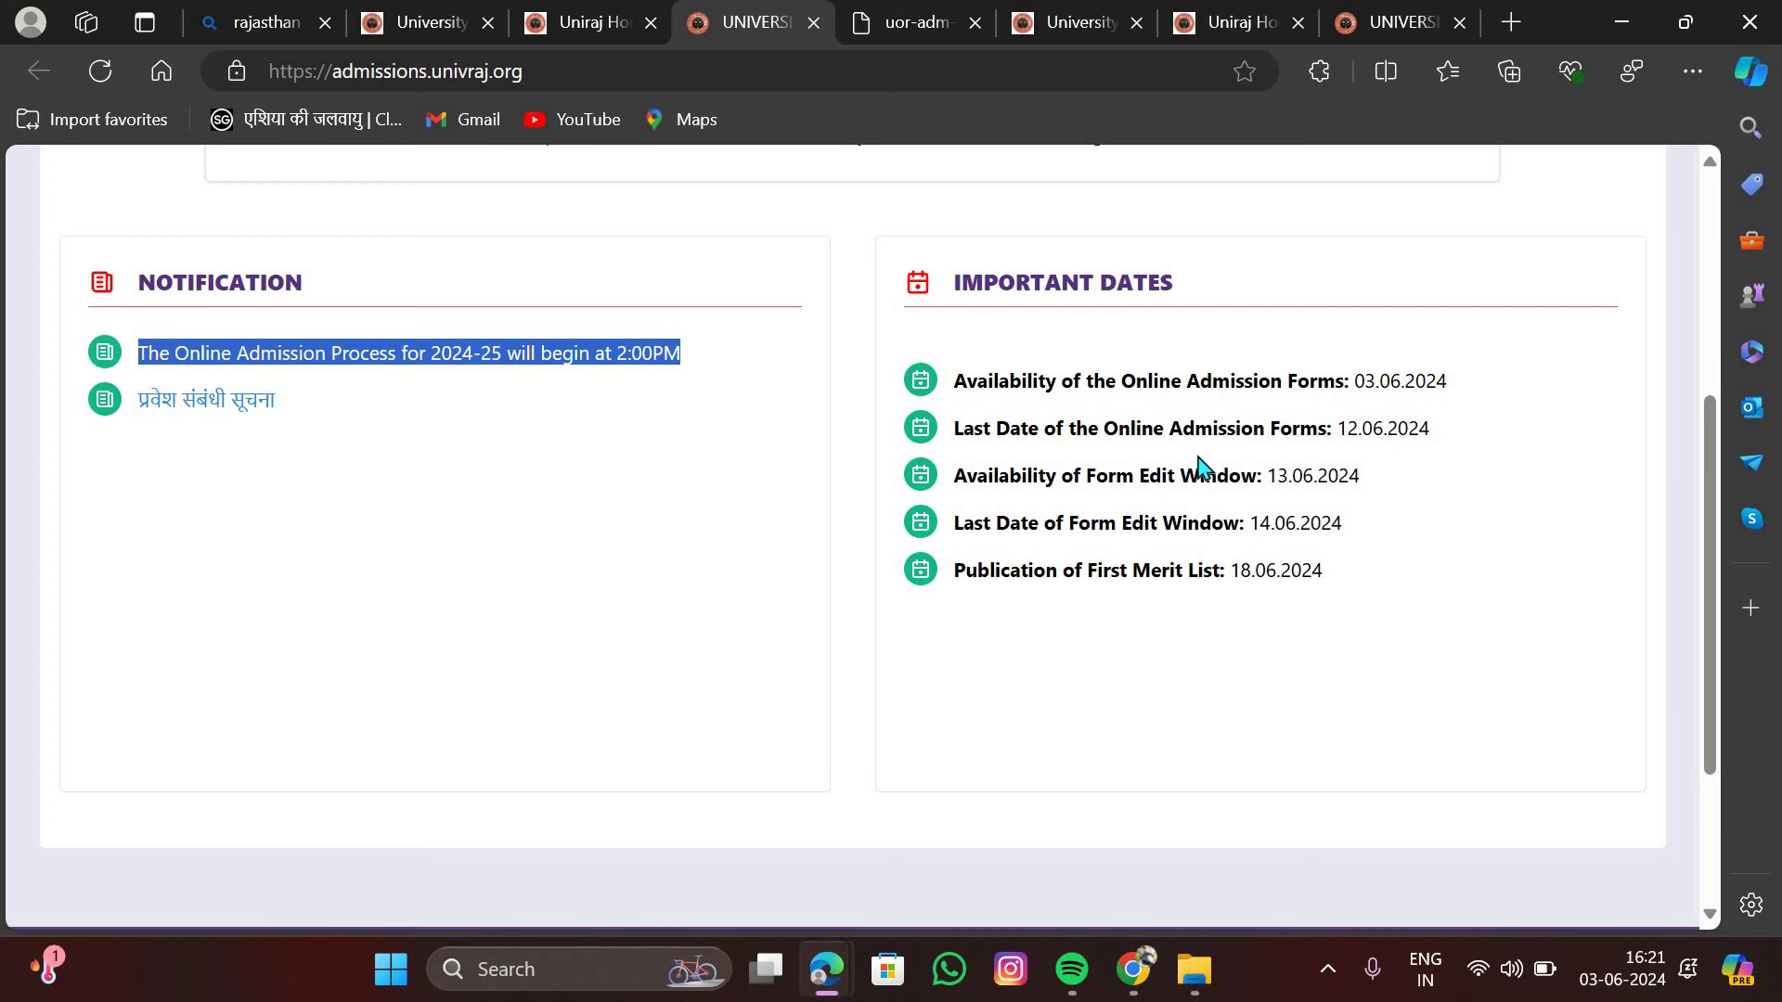
pyautogui.click(966, 475)
pyautogui.moveTo(966, 475); pyautogui.dragTo(1269, 482)
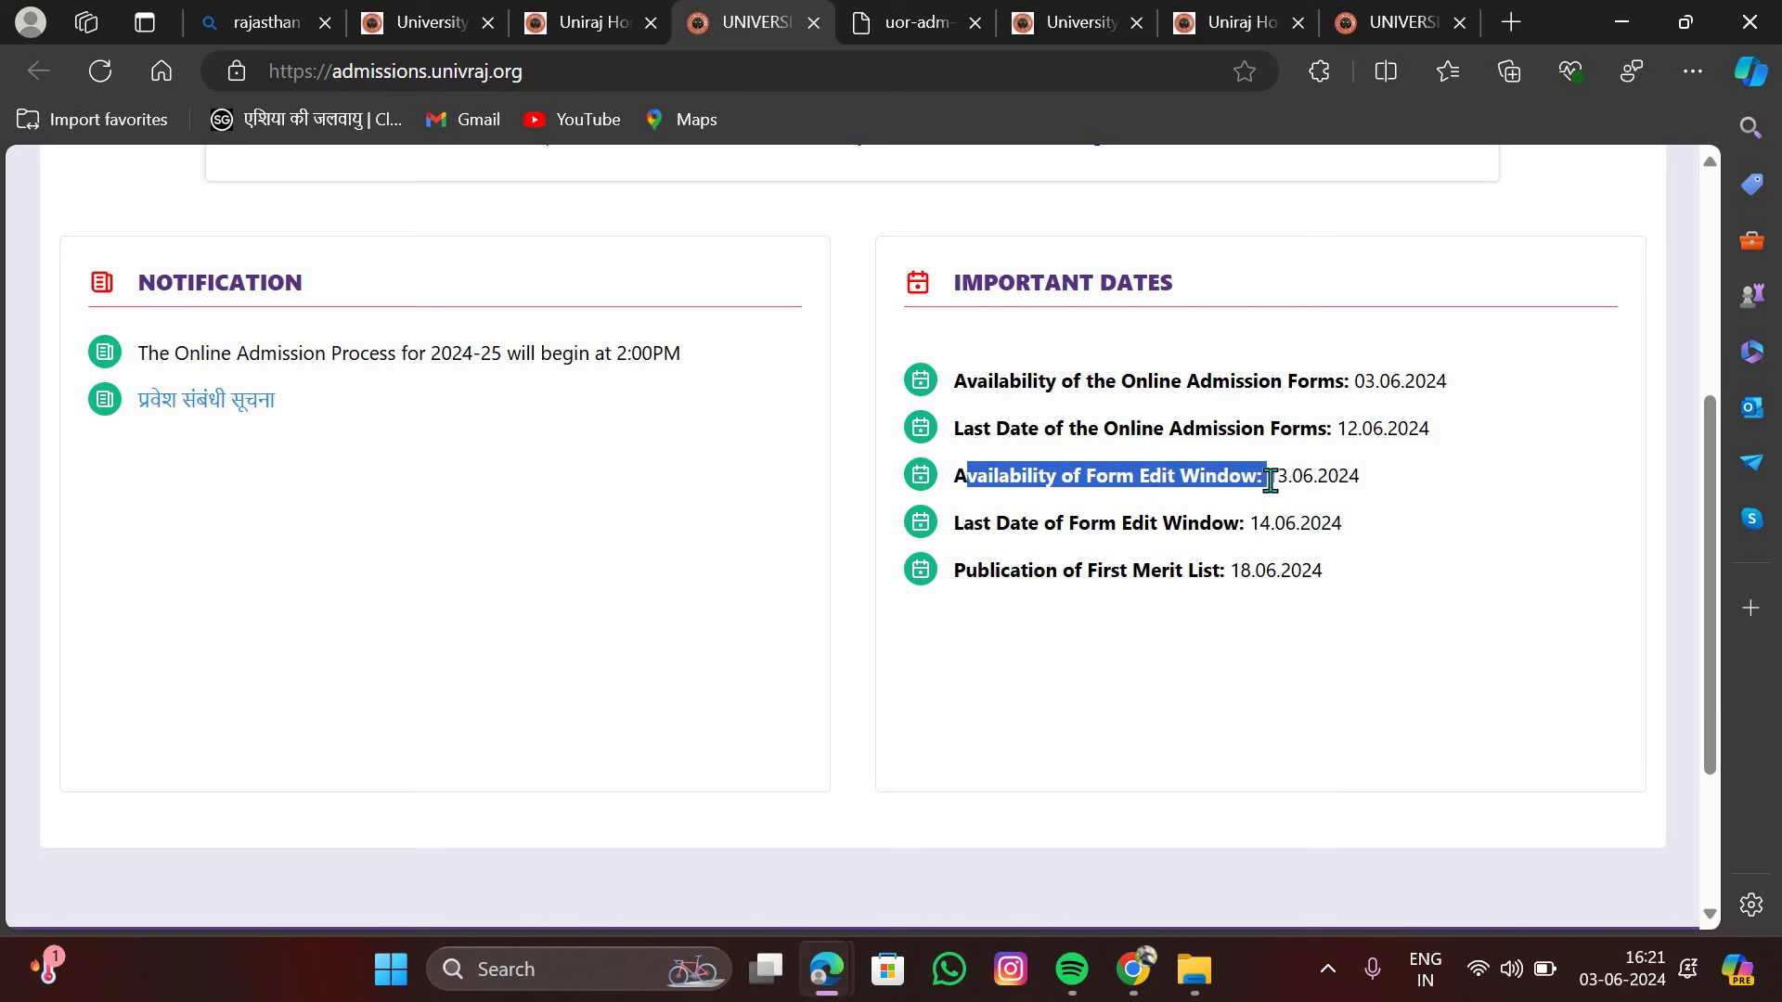
pyautogui.click(1403, 509)
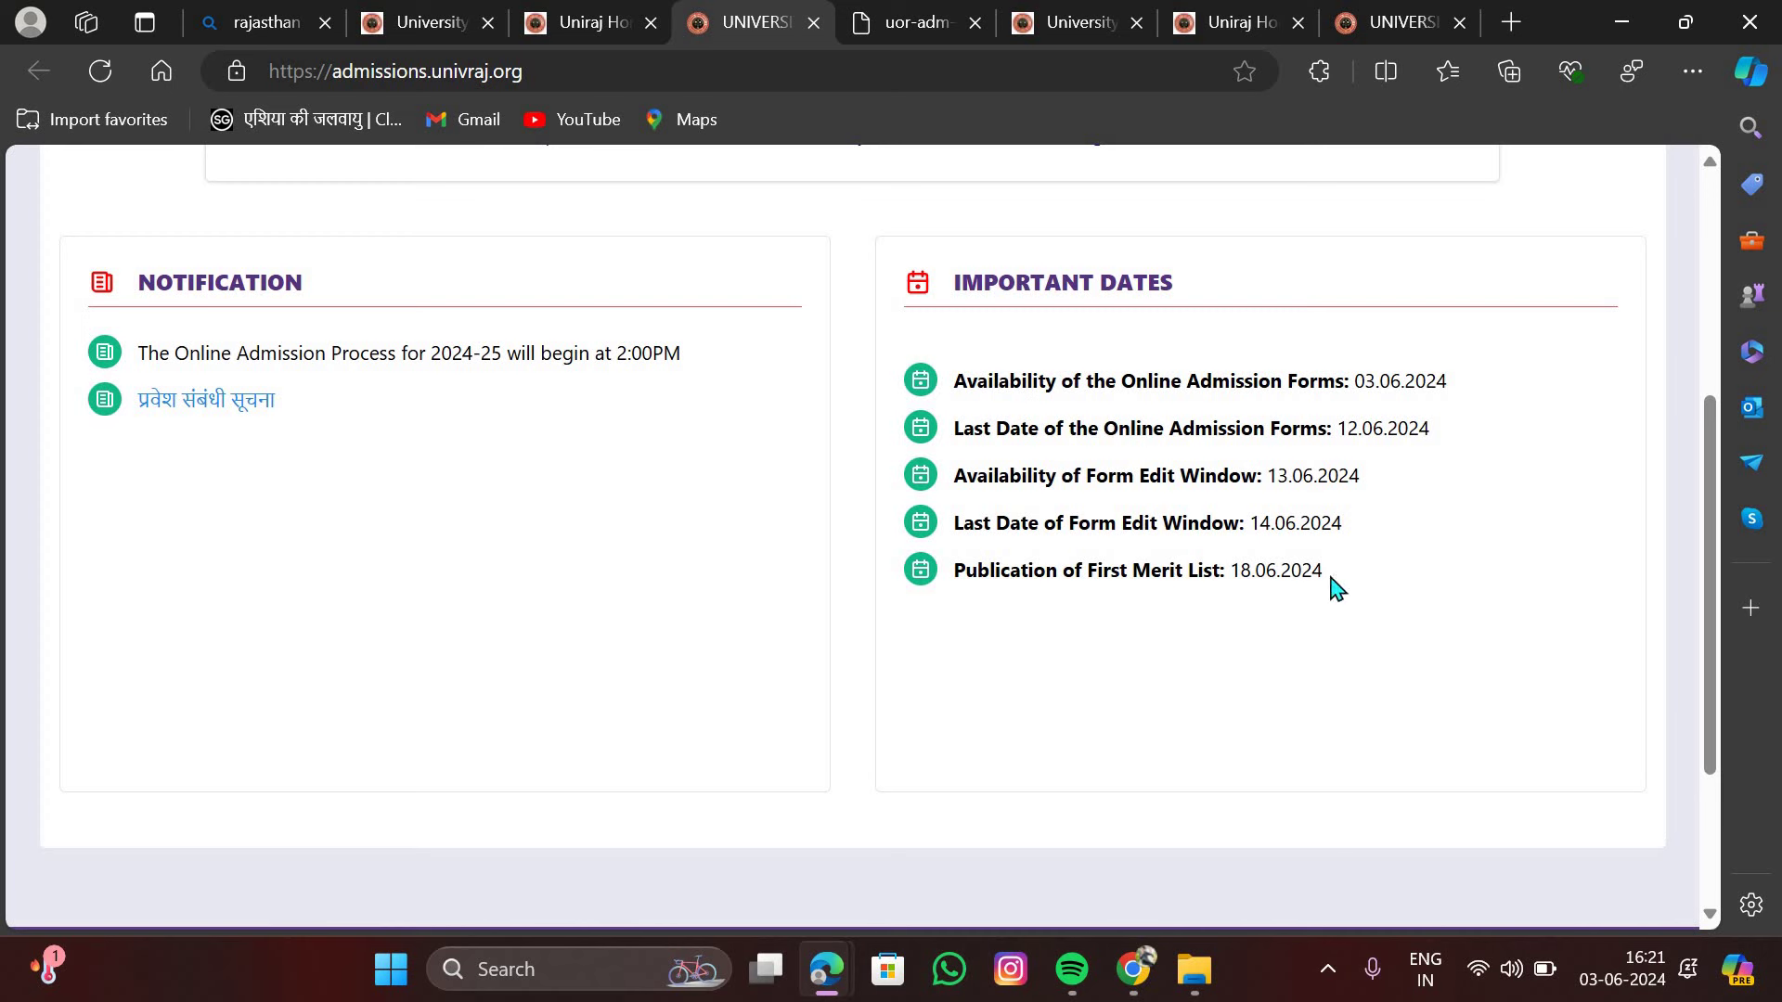
pyautogui.moveTo(1351, 574); pyautogui.dragTo(946, 590)
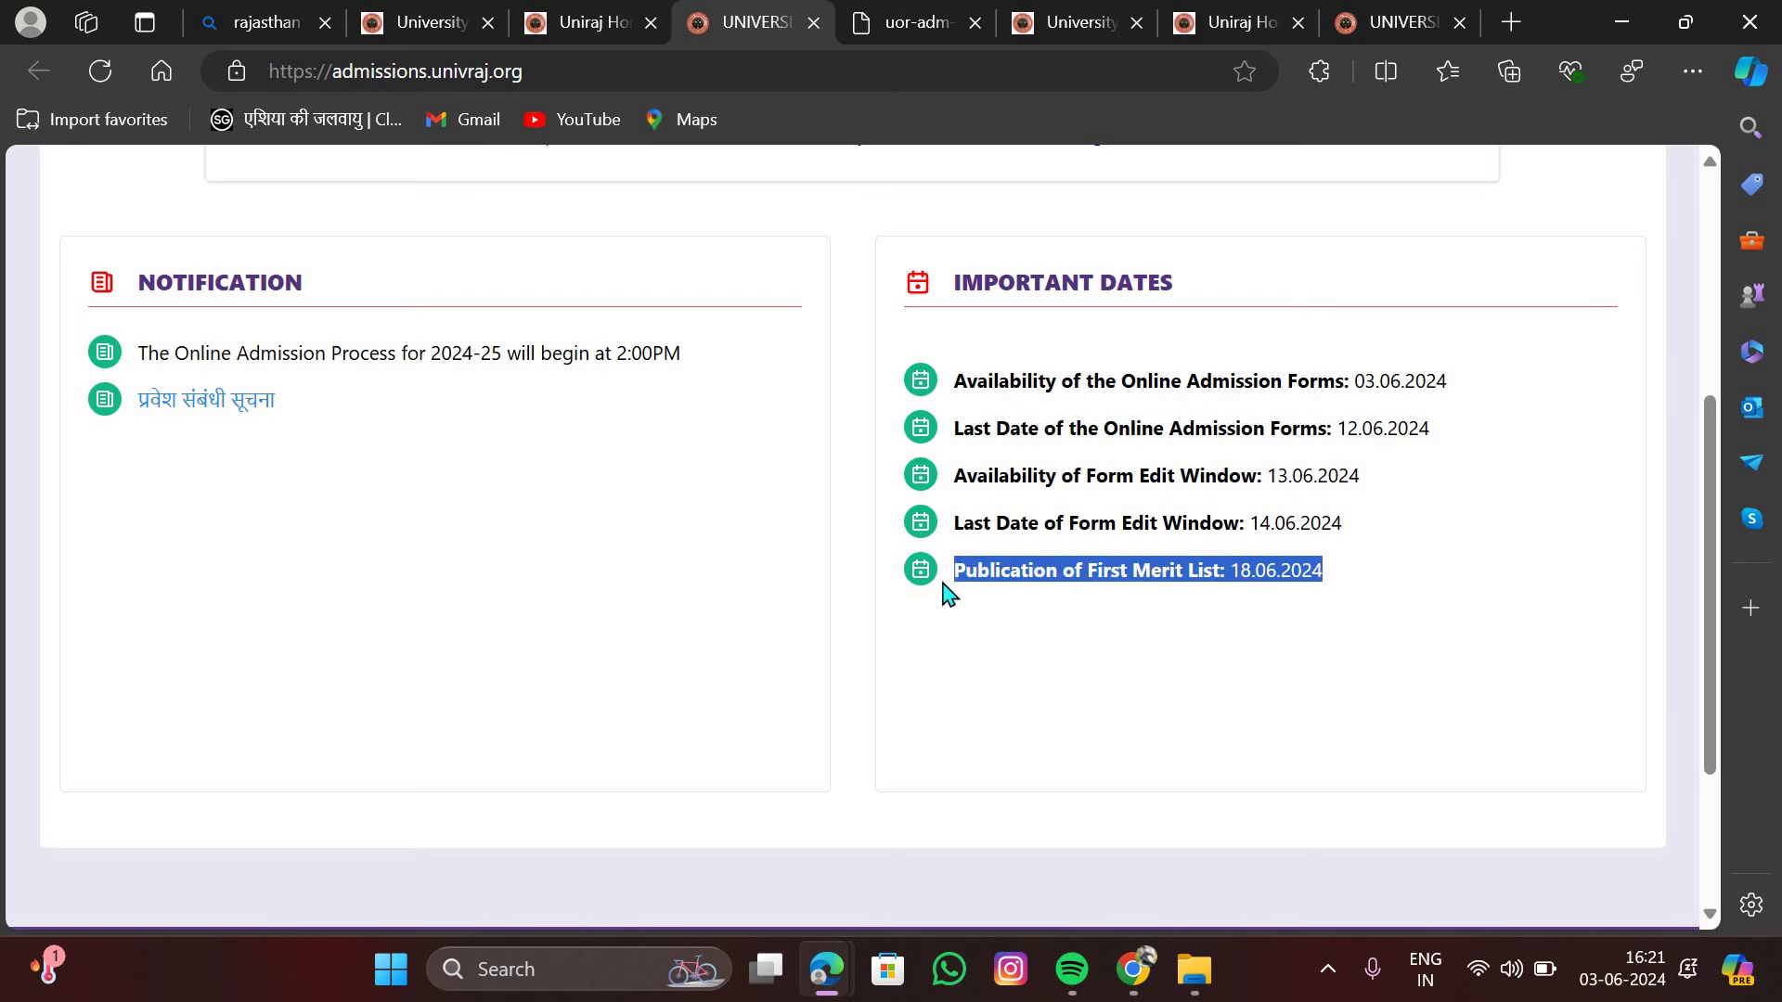
pyautogui.click(1079, 622)
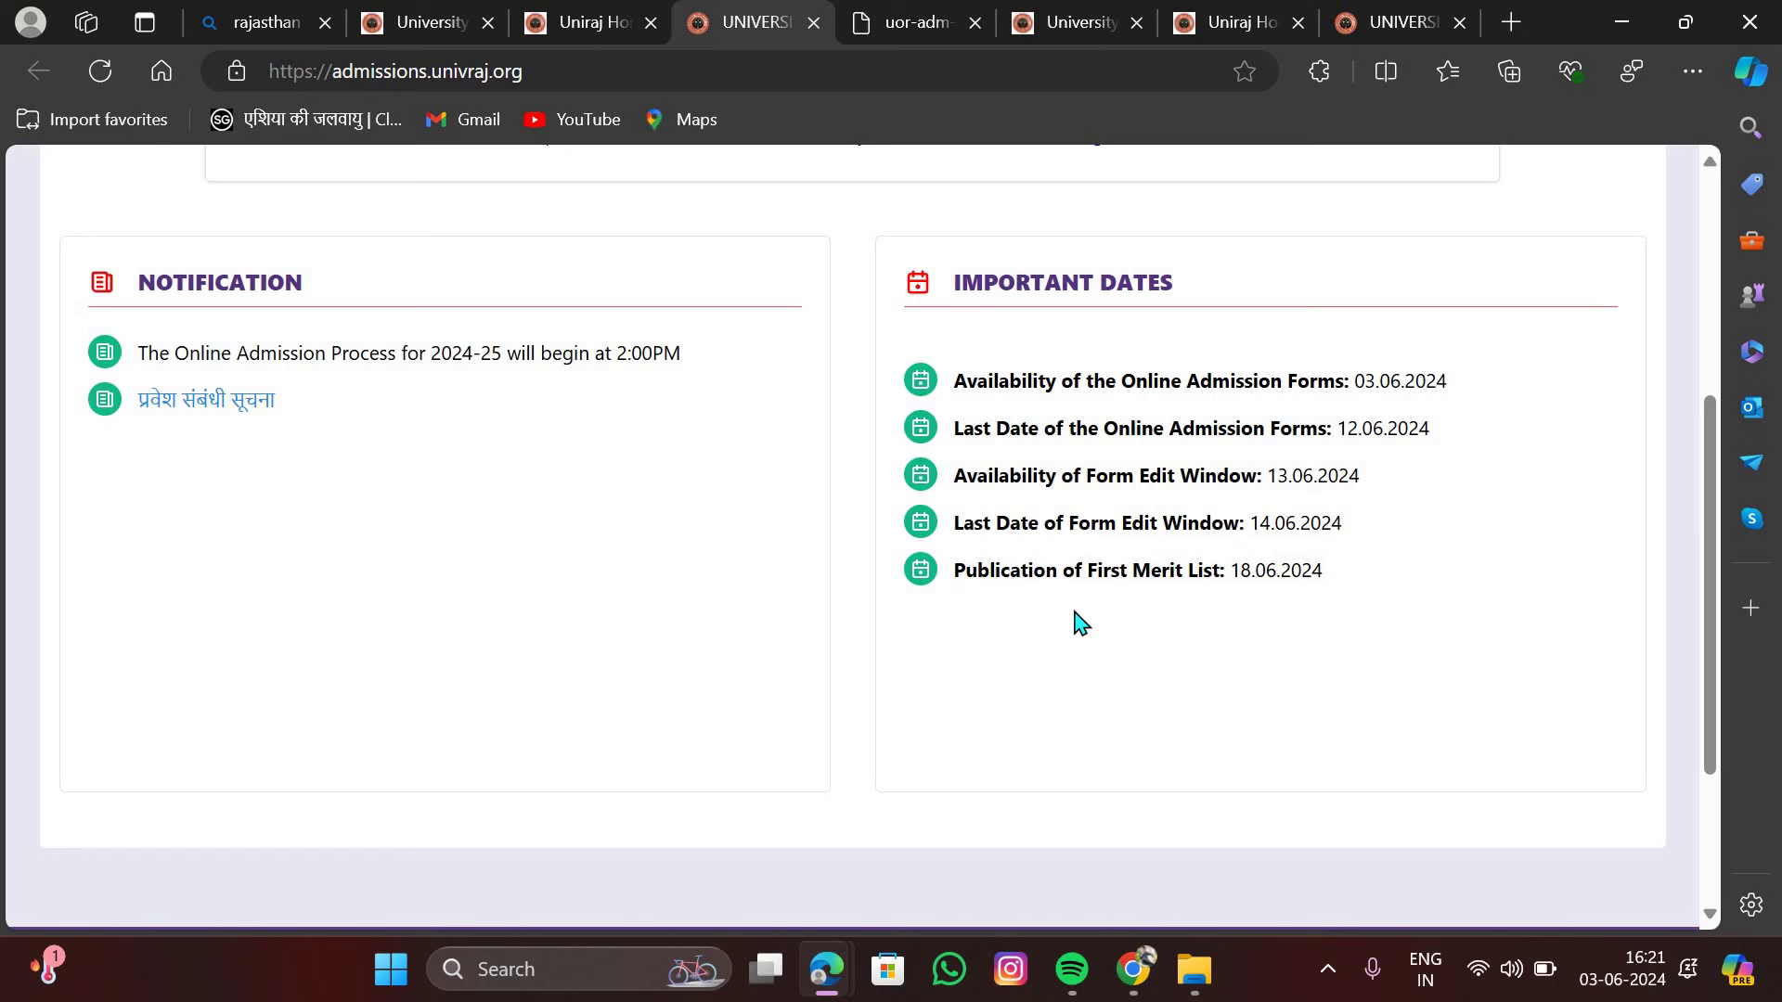
# - Open the 2024-2025 online admission form for filling from the admission portal
pyautogui.scroll(-3, 1079, 621)
pyautogui.scroll(7, 1079, 622)
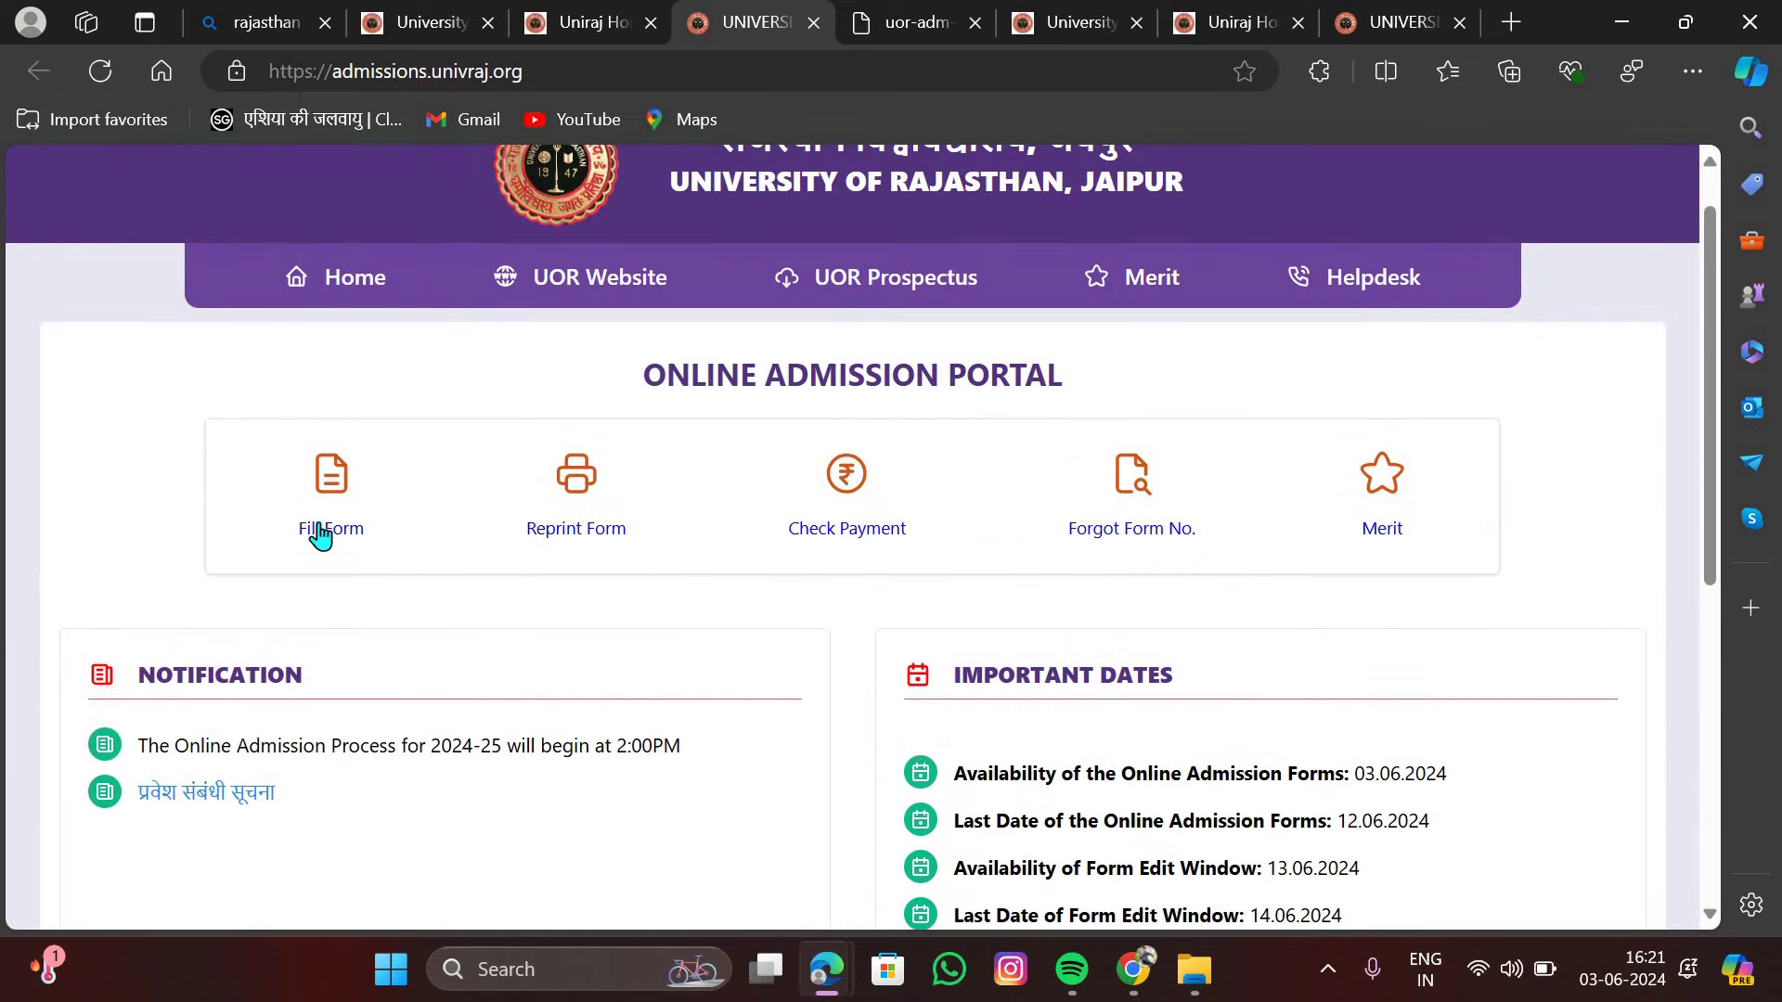
pyautogui.click(325, 547)
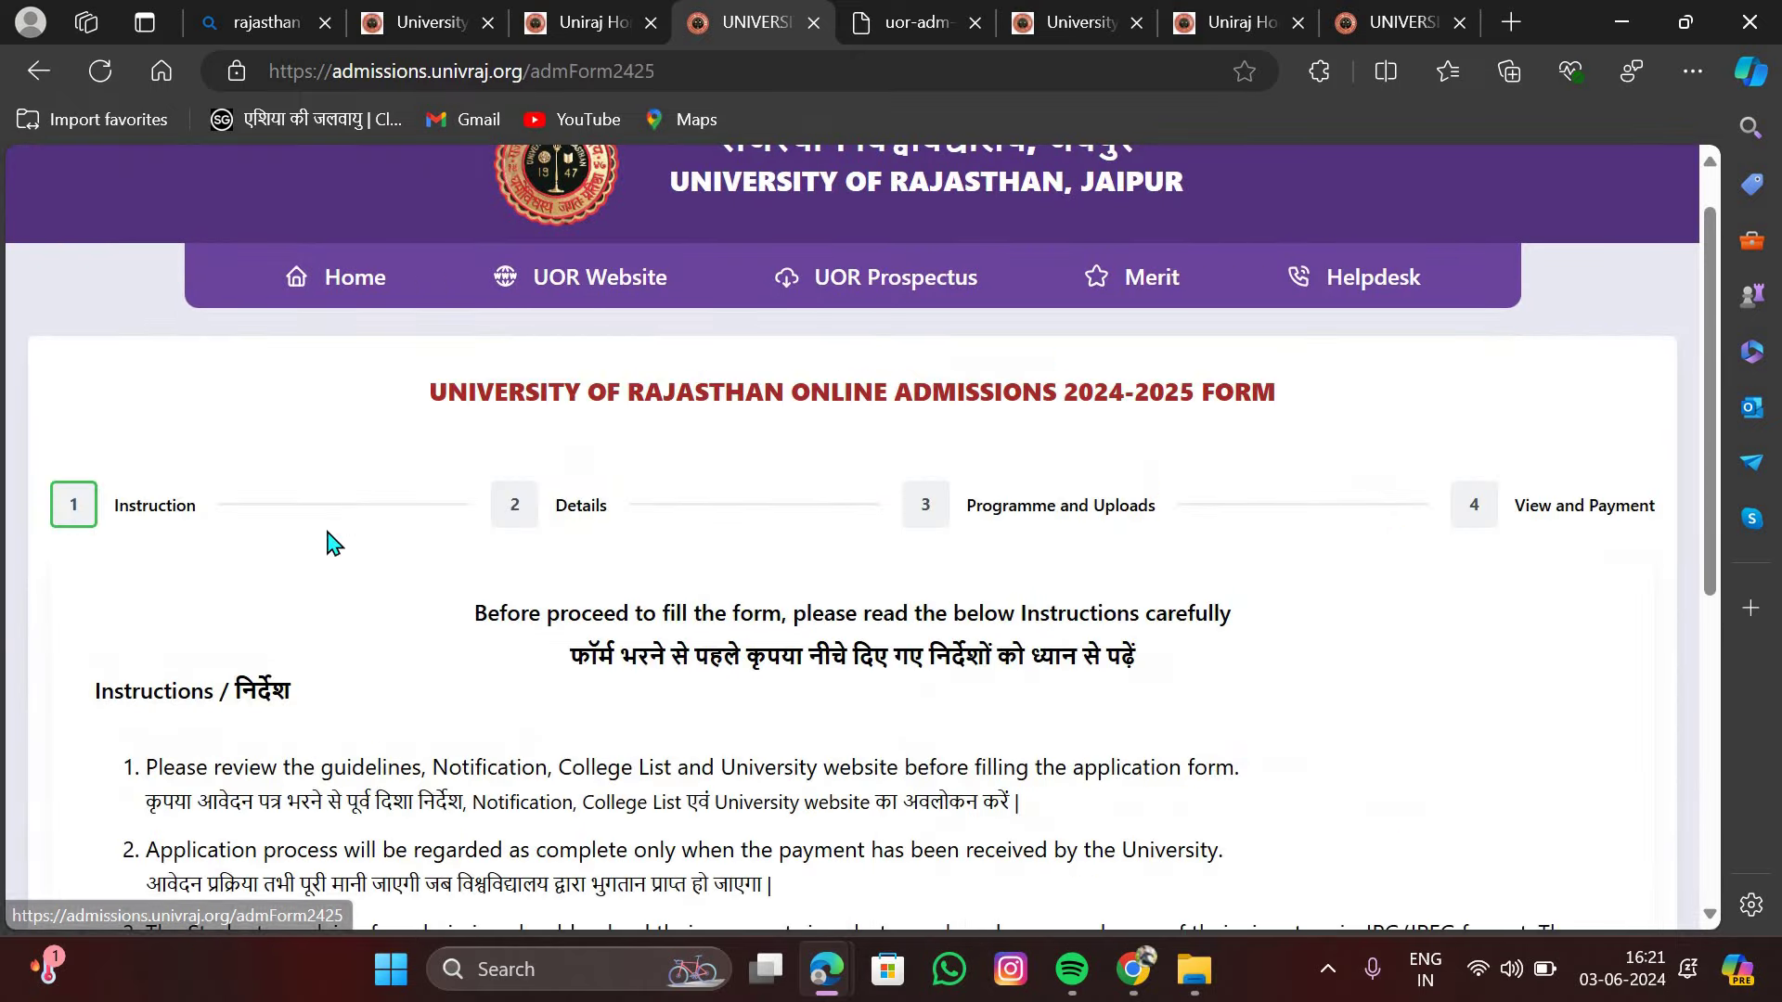
# - Read the form instructions, including the photograph and signature file size limits, and proceed to the Details stage
pyautogui.scroll(-4, 692, 557)
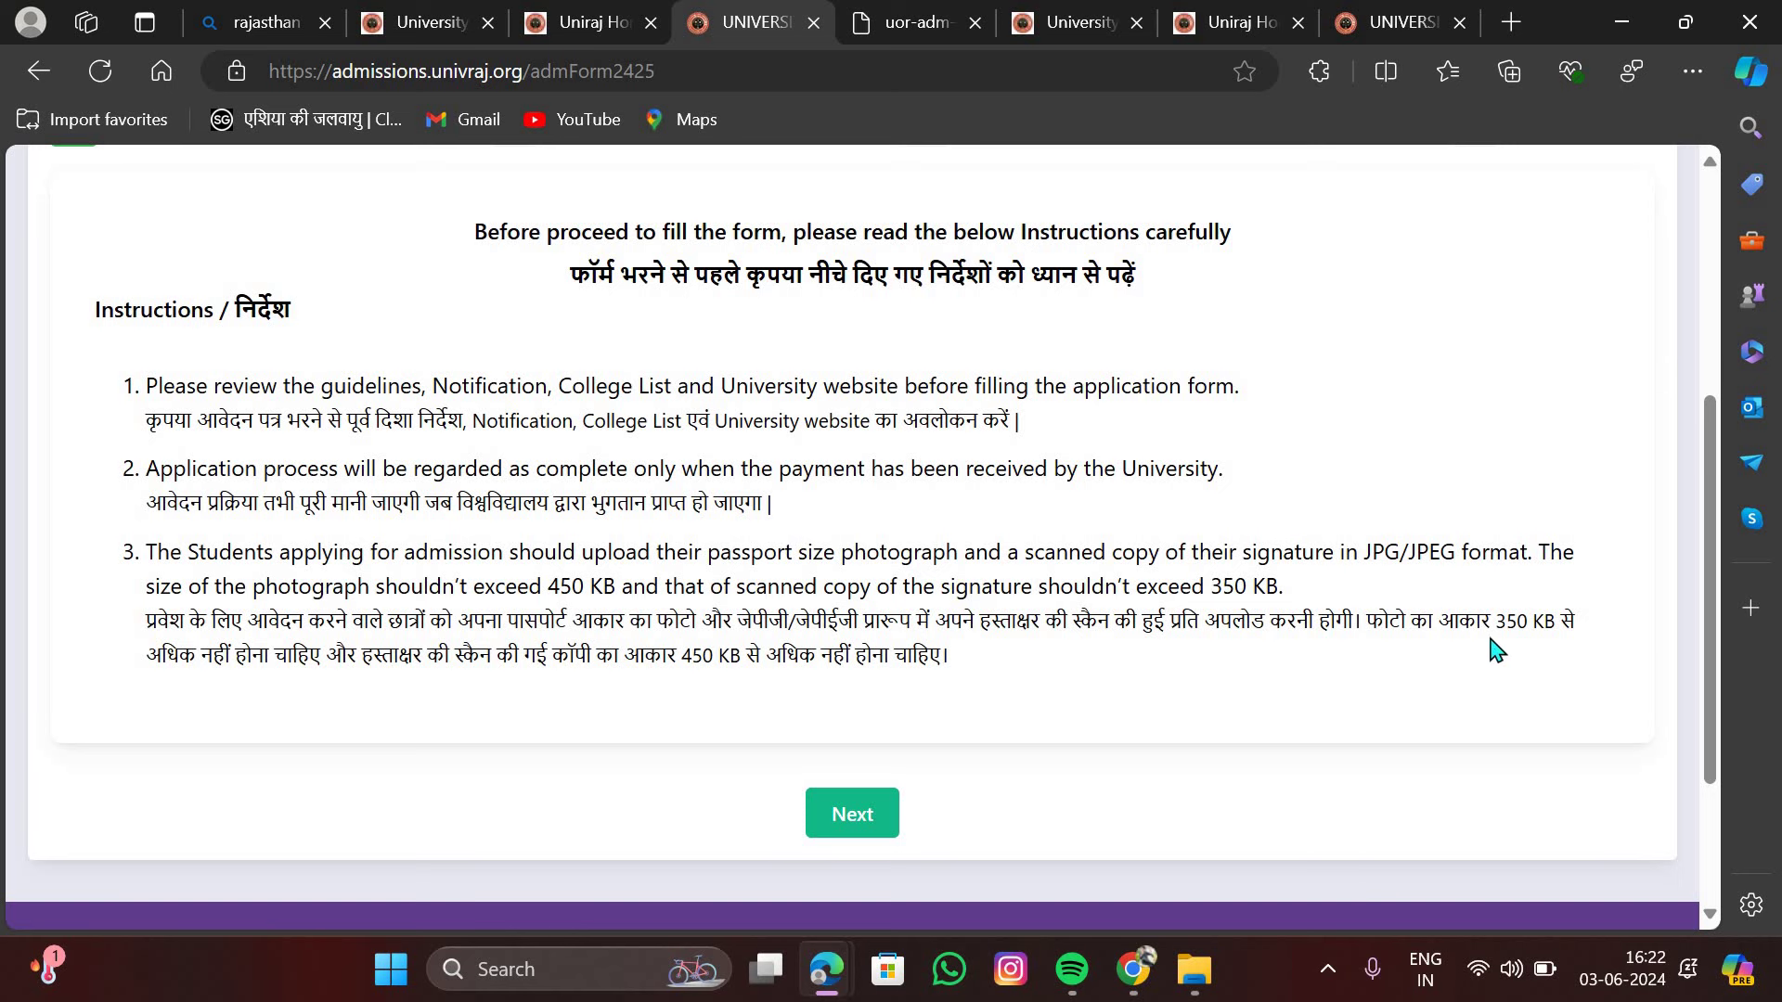
pyautogui.moveTo(1561, 627); pyautogui.dragTo(1488, 627)
pyautogui.click(751, 663)
pyautogui.moveTo(752, 662); pyautogui.dragTo(666, 657)
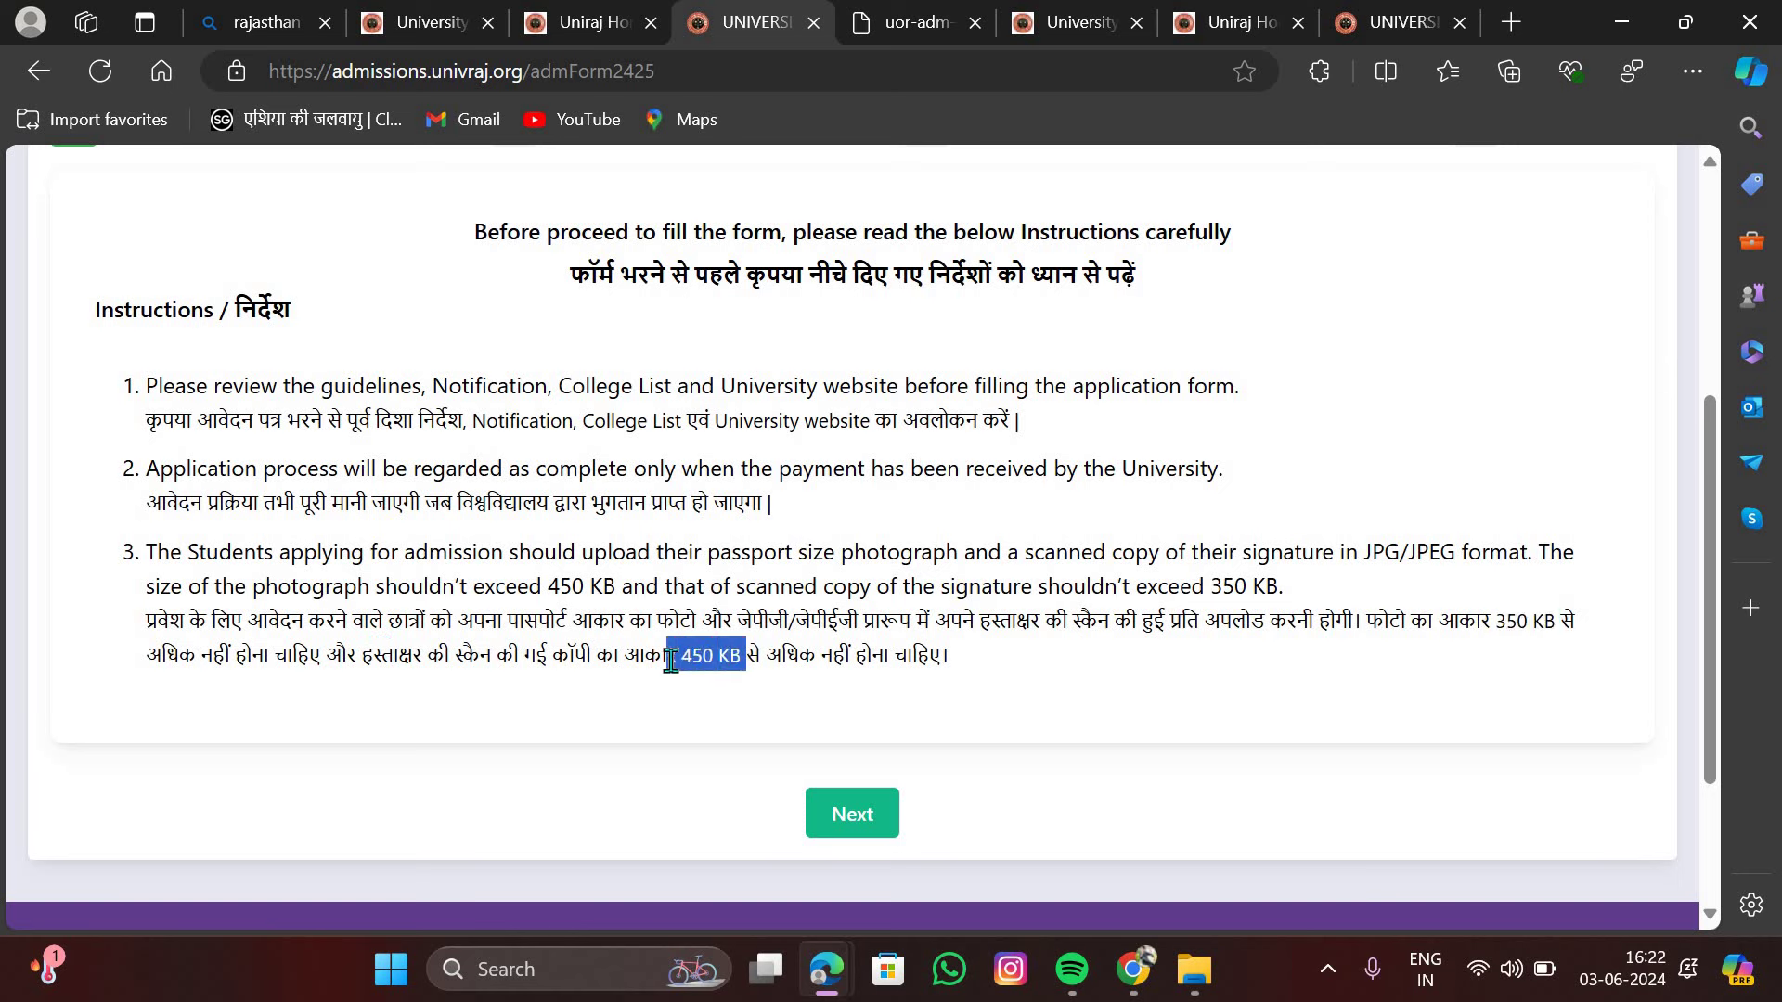
pyautogui.click(1143, 702)
pyautogui.scroll(-2, 1143, 703)
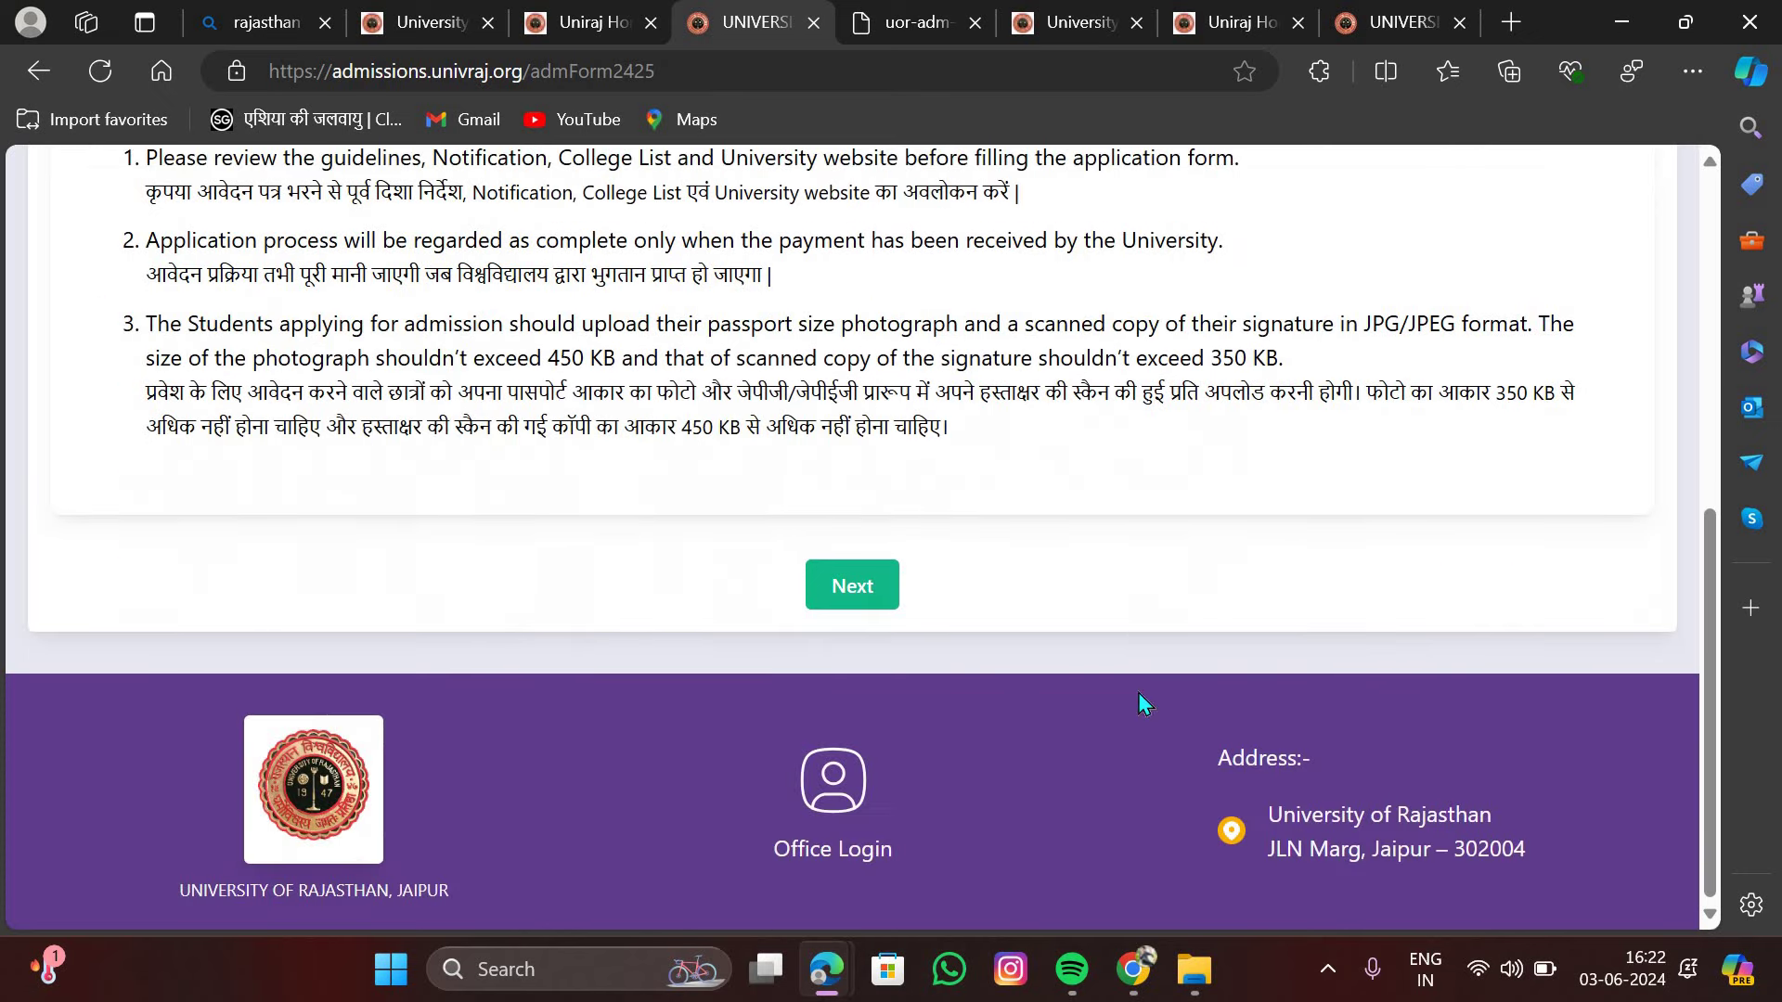
pyautogui.click(827, 576)
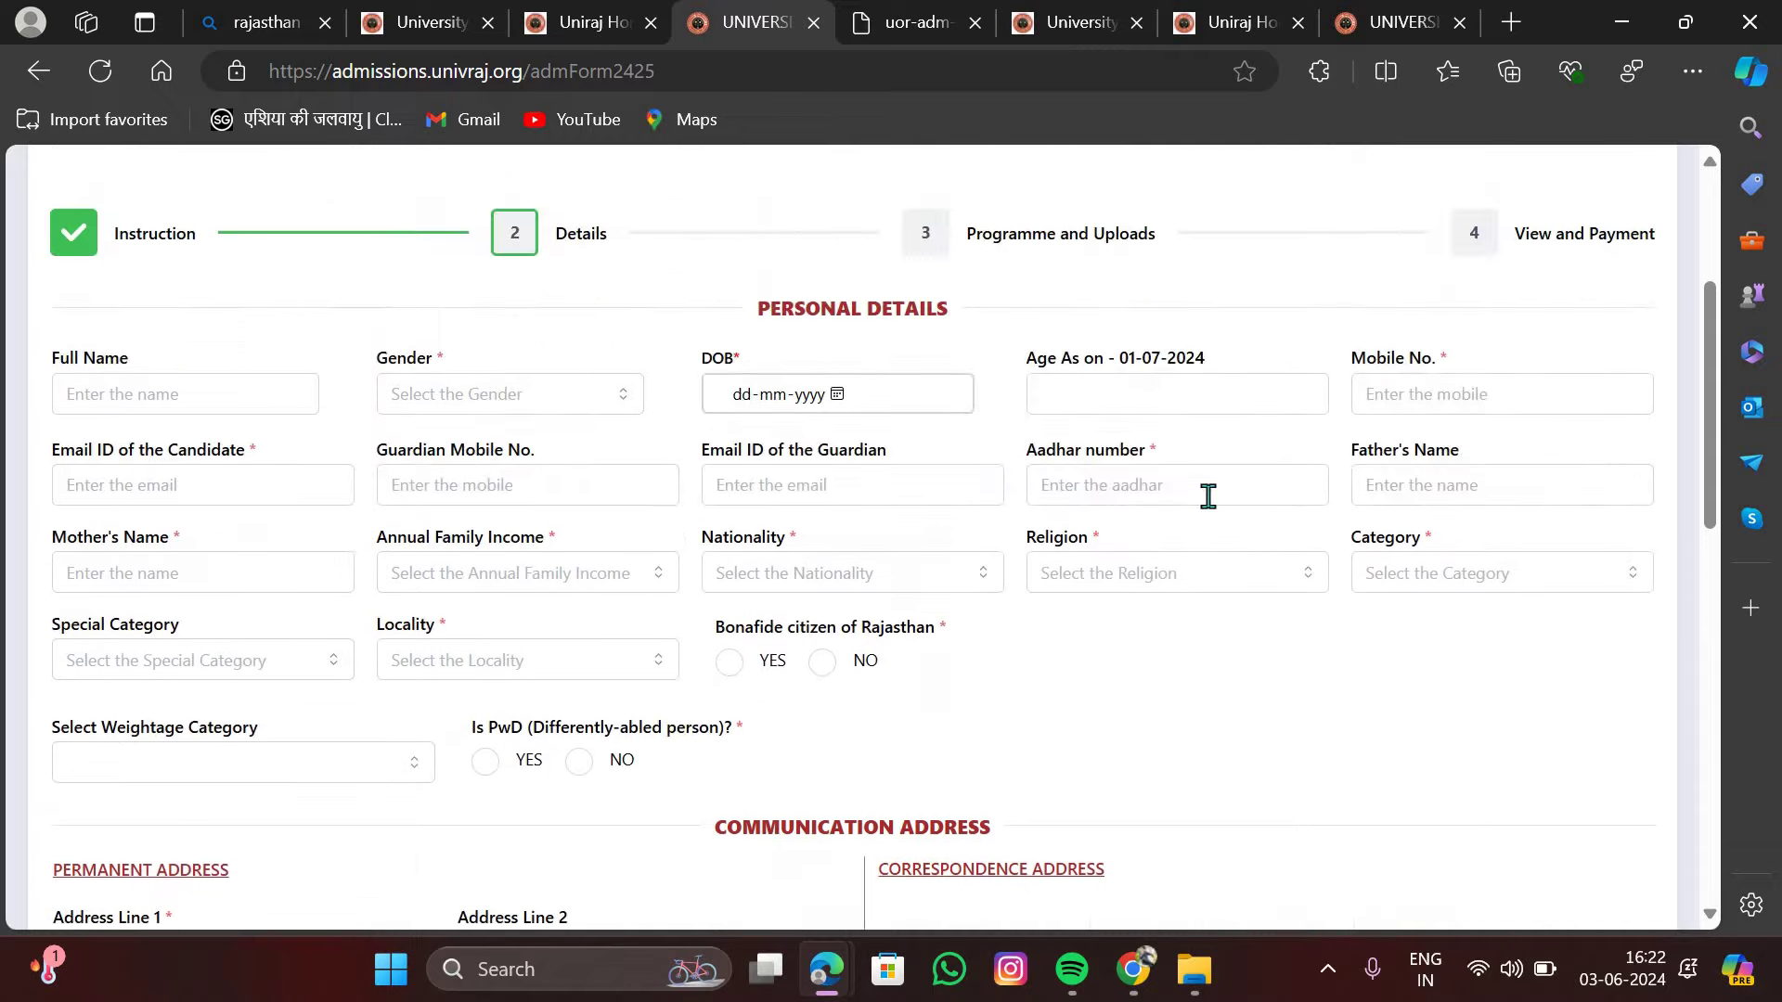
# - Examine the Personal Details fields of the admission form, including the available gender options and the age field
pyautogui.scroll(-2, 1211, 507)
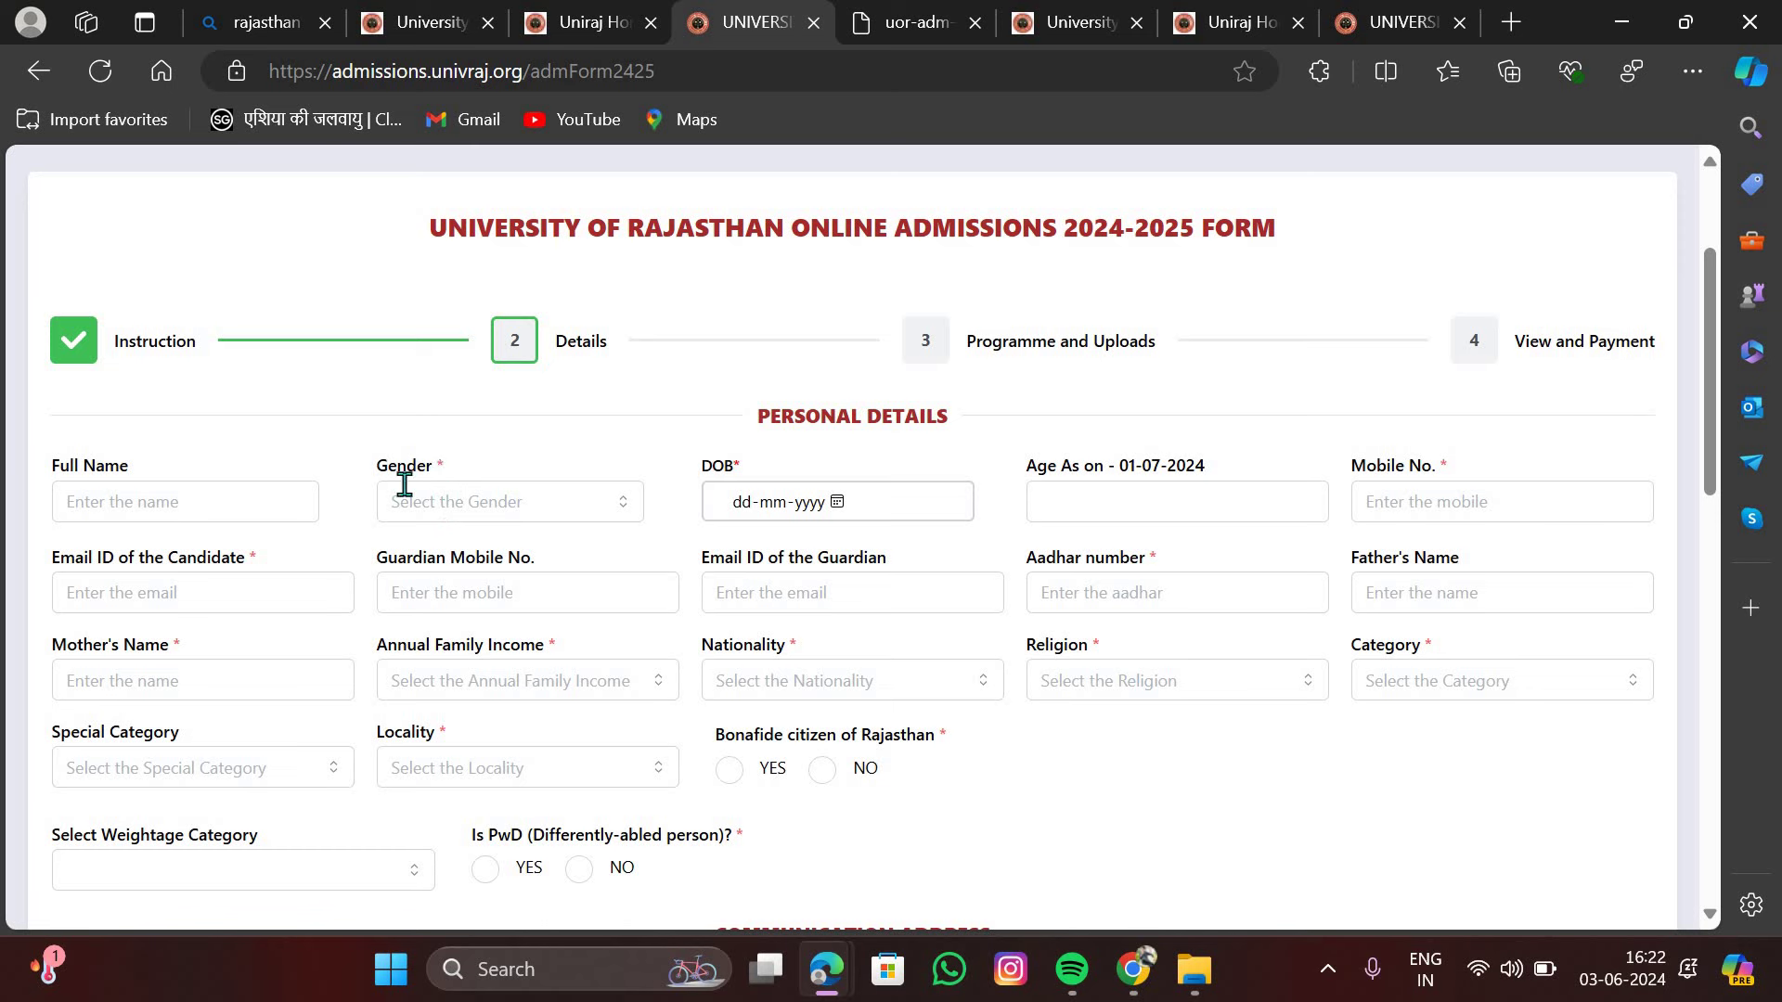
pyautogui.click(496, 501)
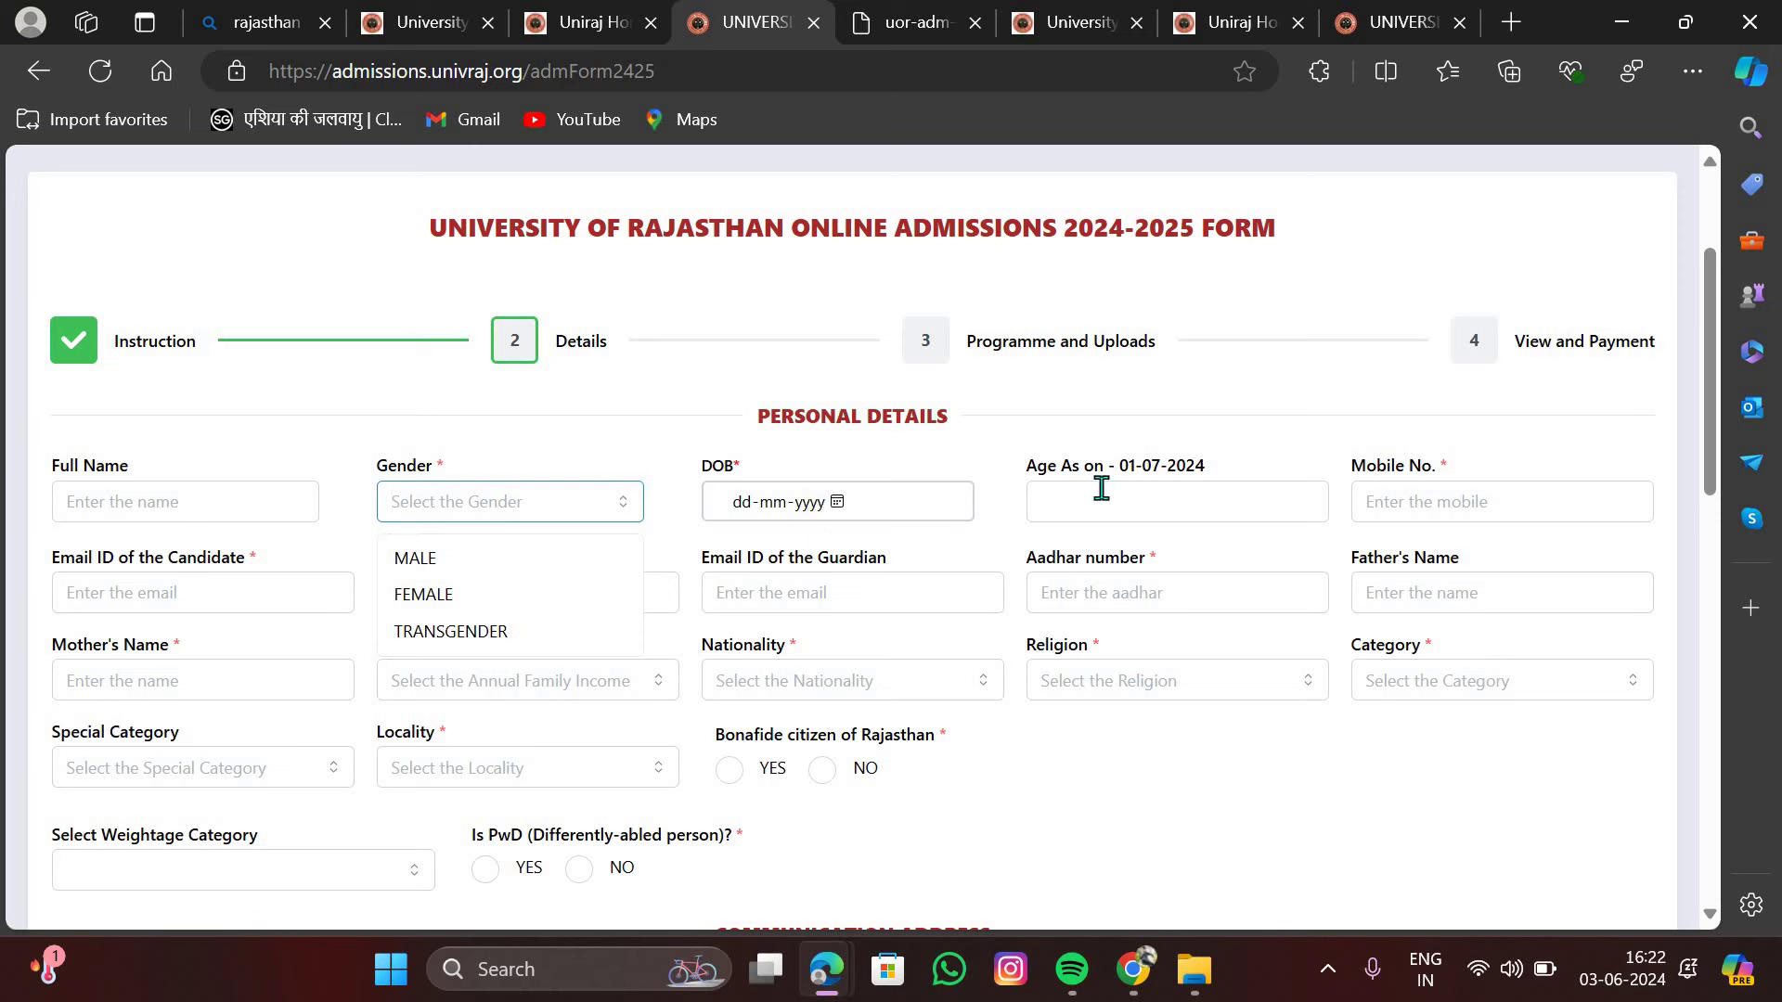
pyautogui.click(1232, 497)
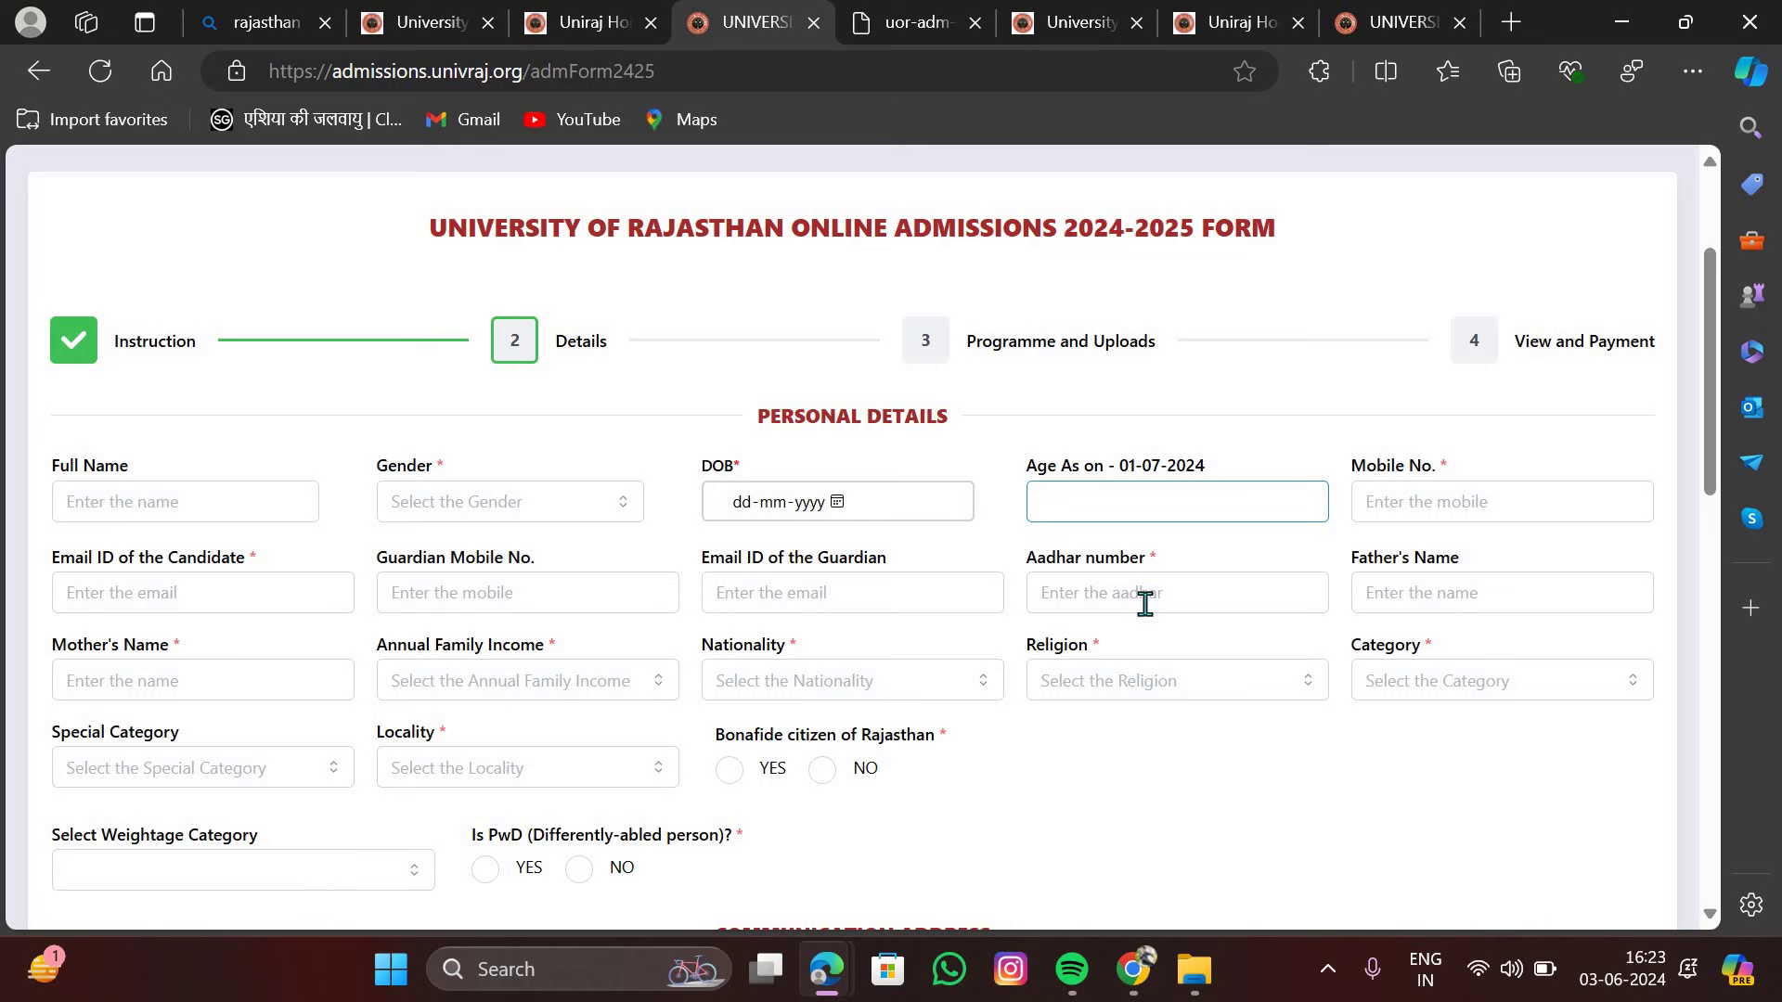
pyautogui.scroll(-1, 1448, 606)
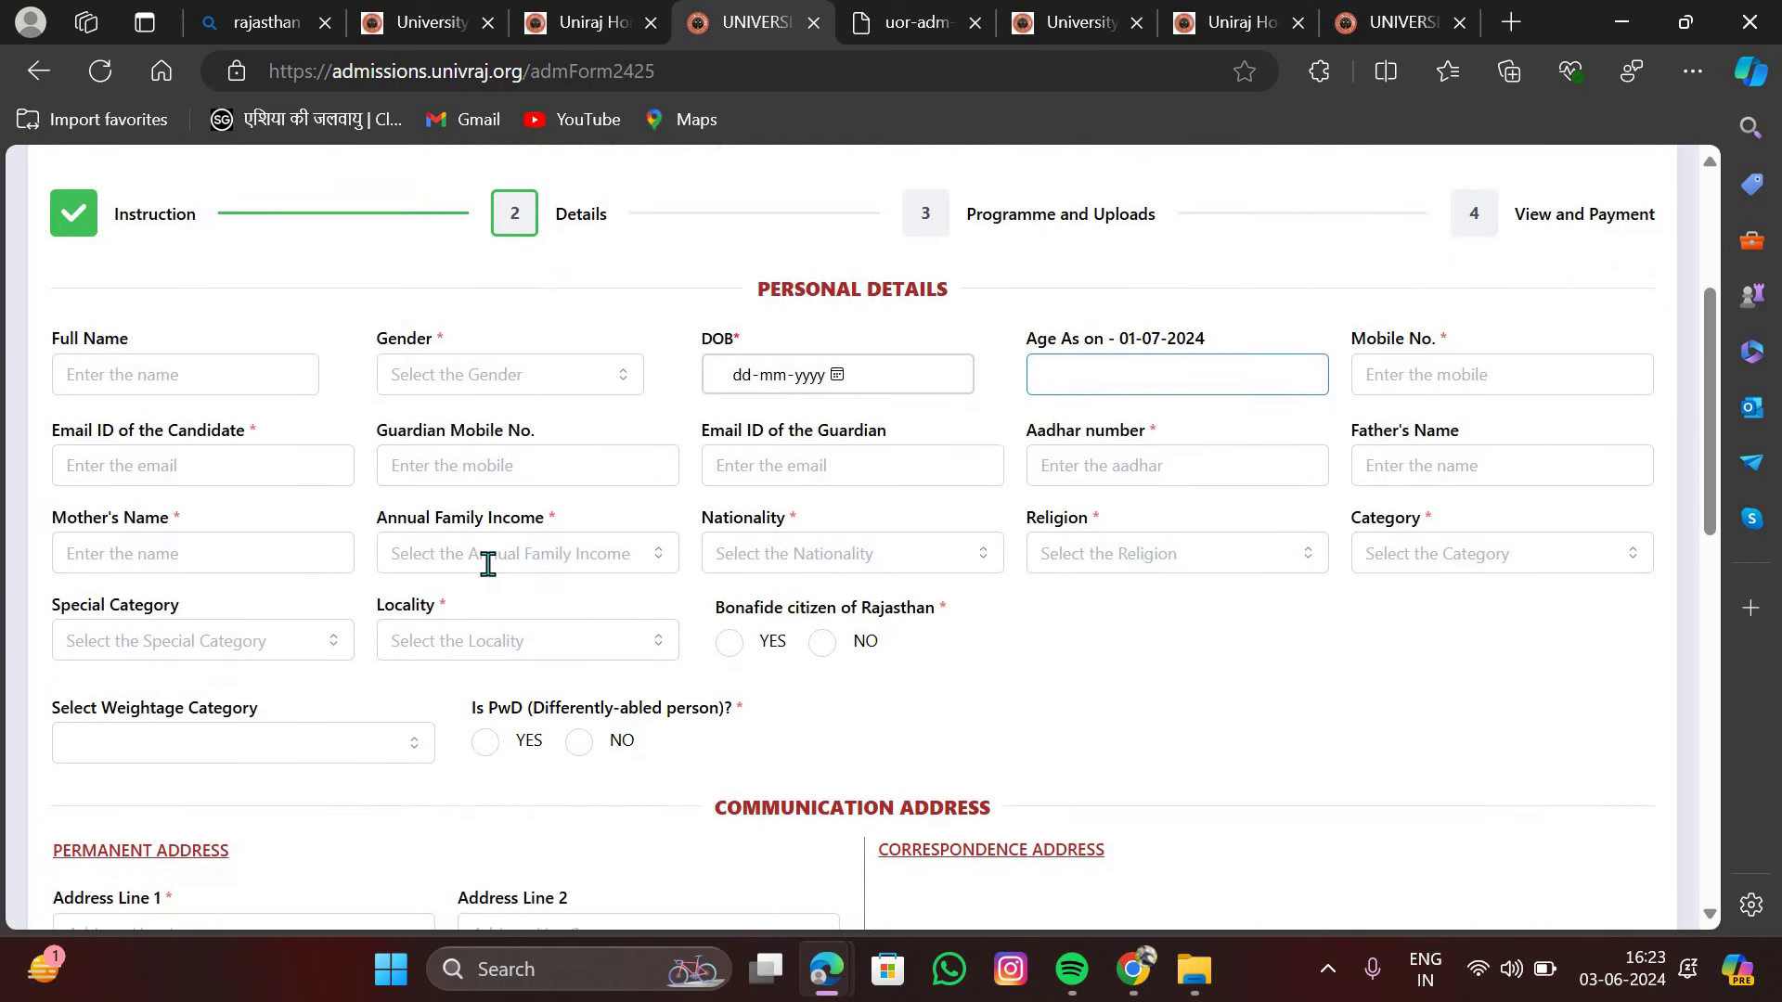
pyautogui.scroll(-1, 487, 564)
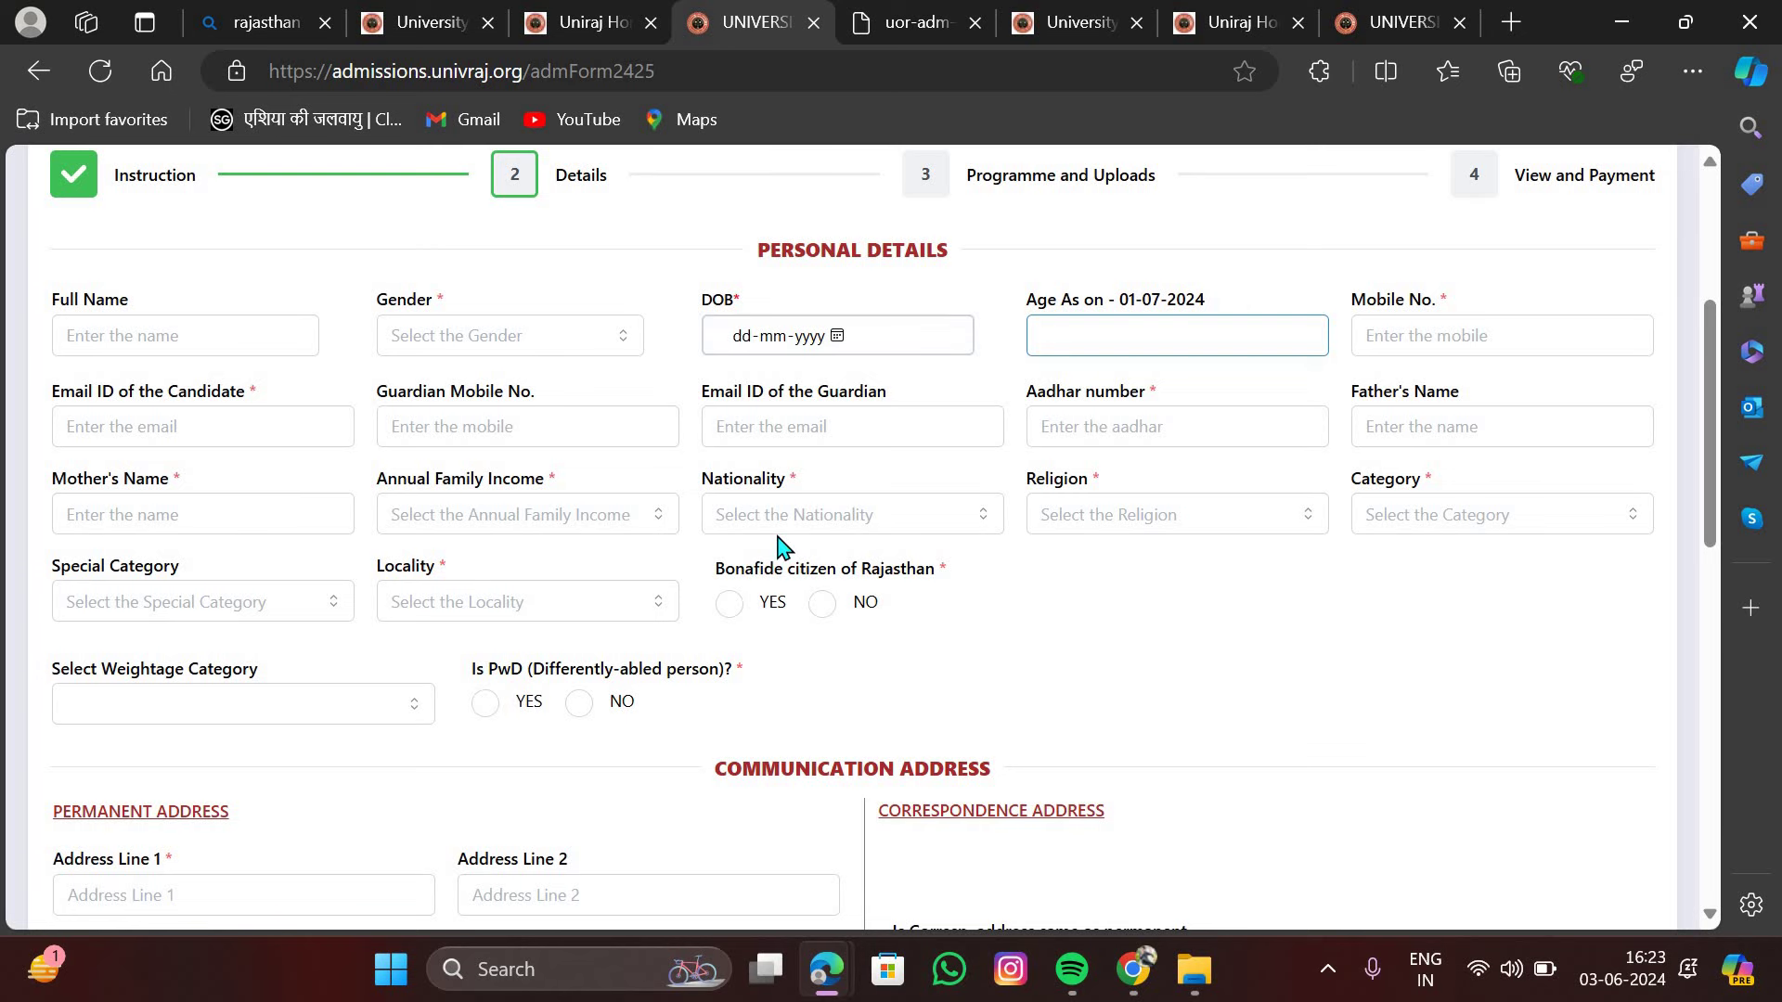
pyautogui.scroll(-1, 778, 546)
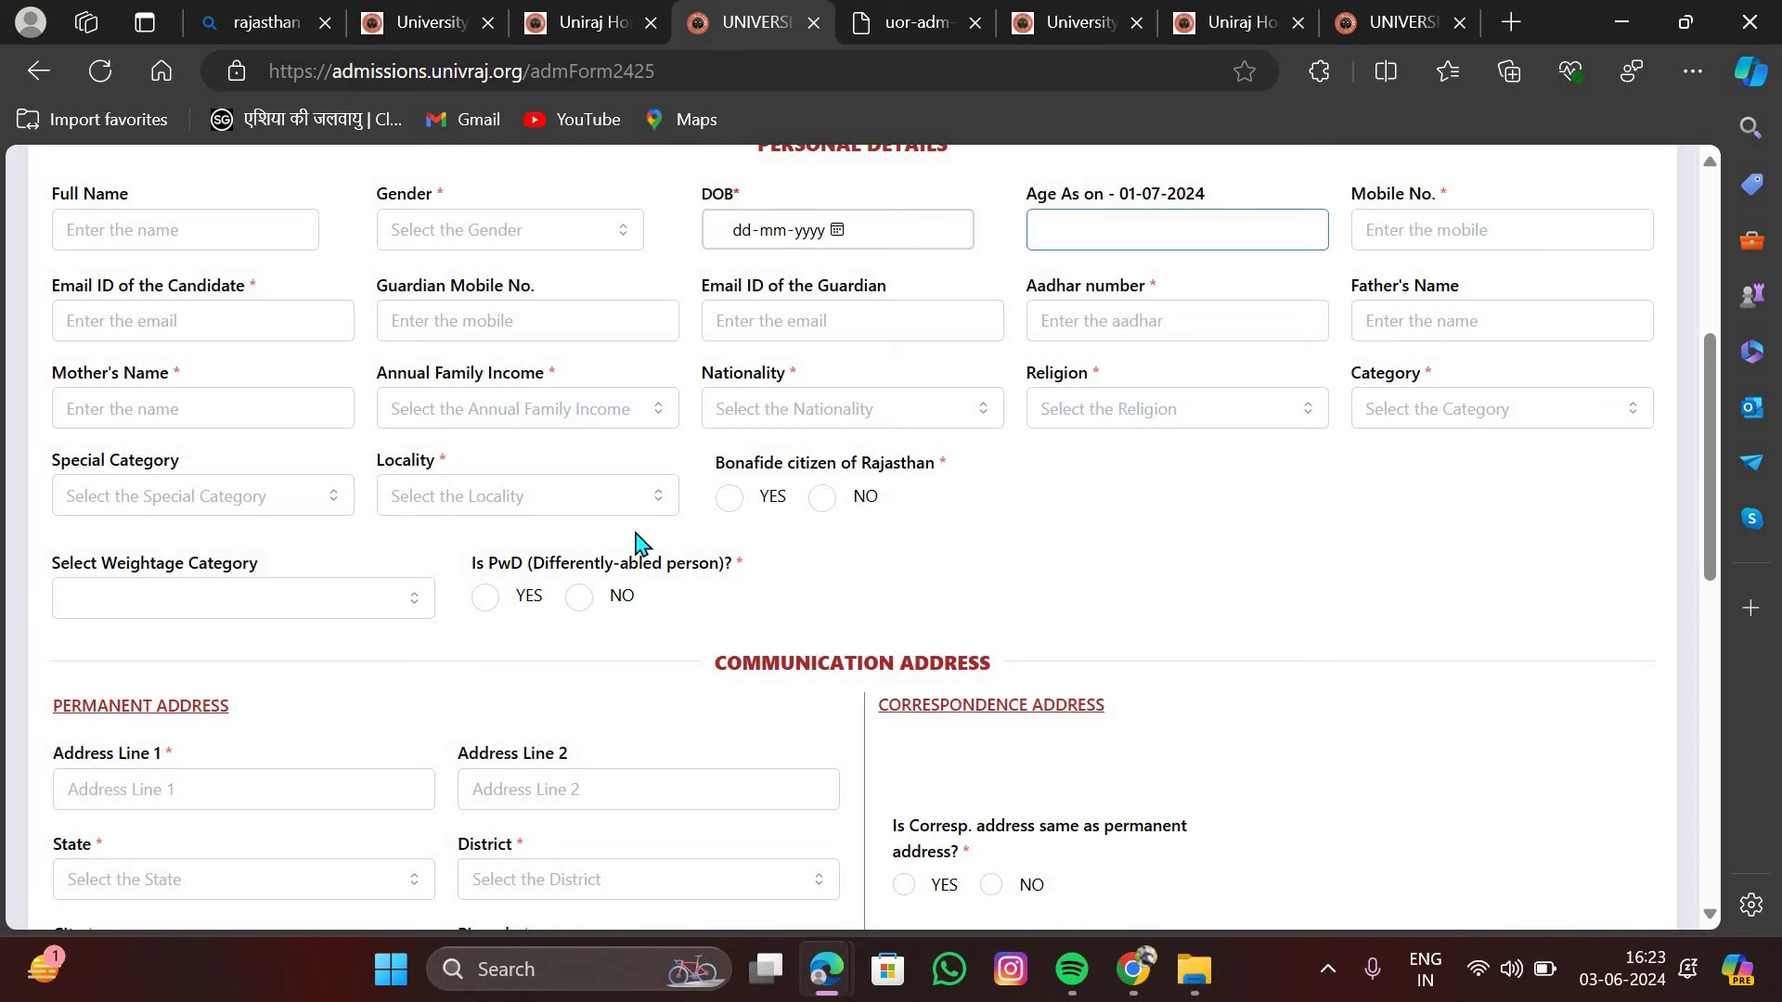
# - Examine the Communication Address and Education Qualification sections of the admission form
pyautogui.scroll(-1, 639, 543)
pyautogui.scroll(-3, 639, 543)
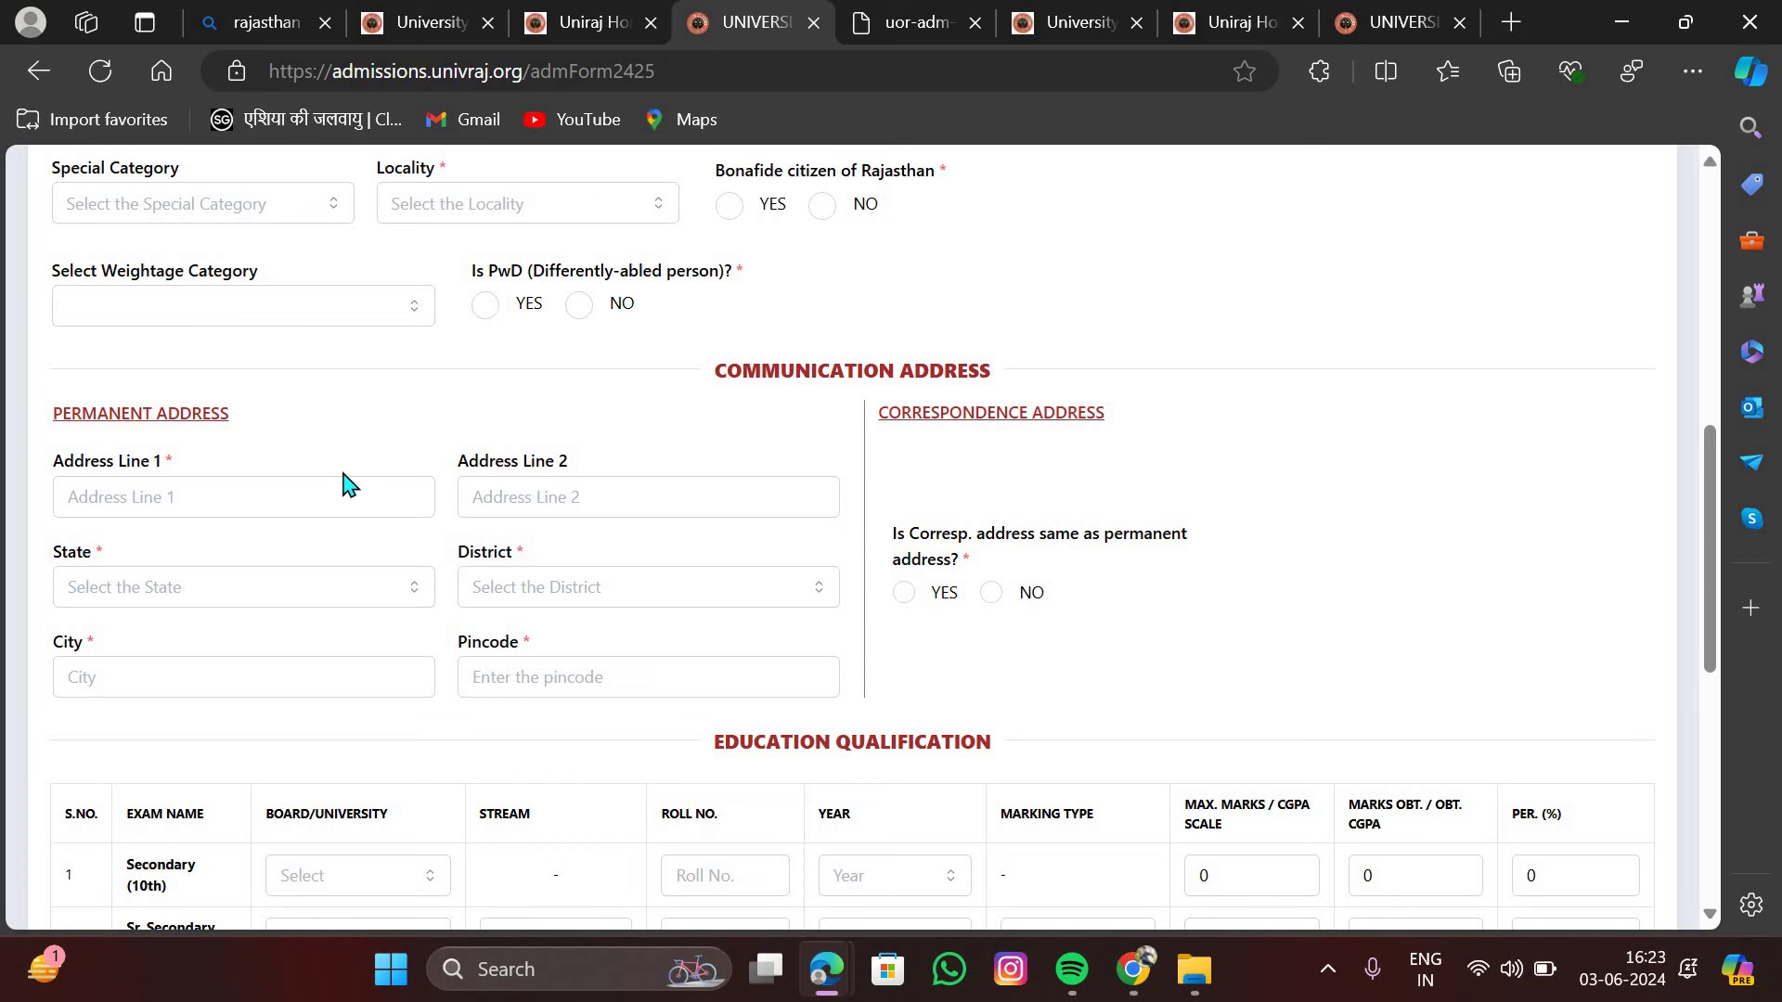
pyautogui.scroll(1, 342, 482)
pyautogui.scroll(-2, 343, 472)
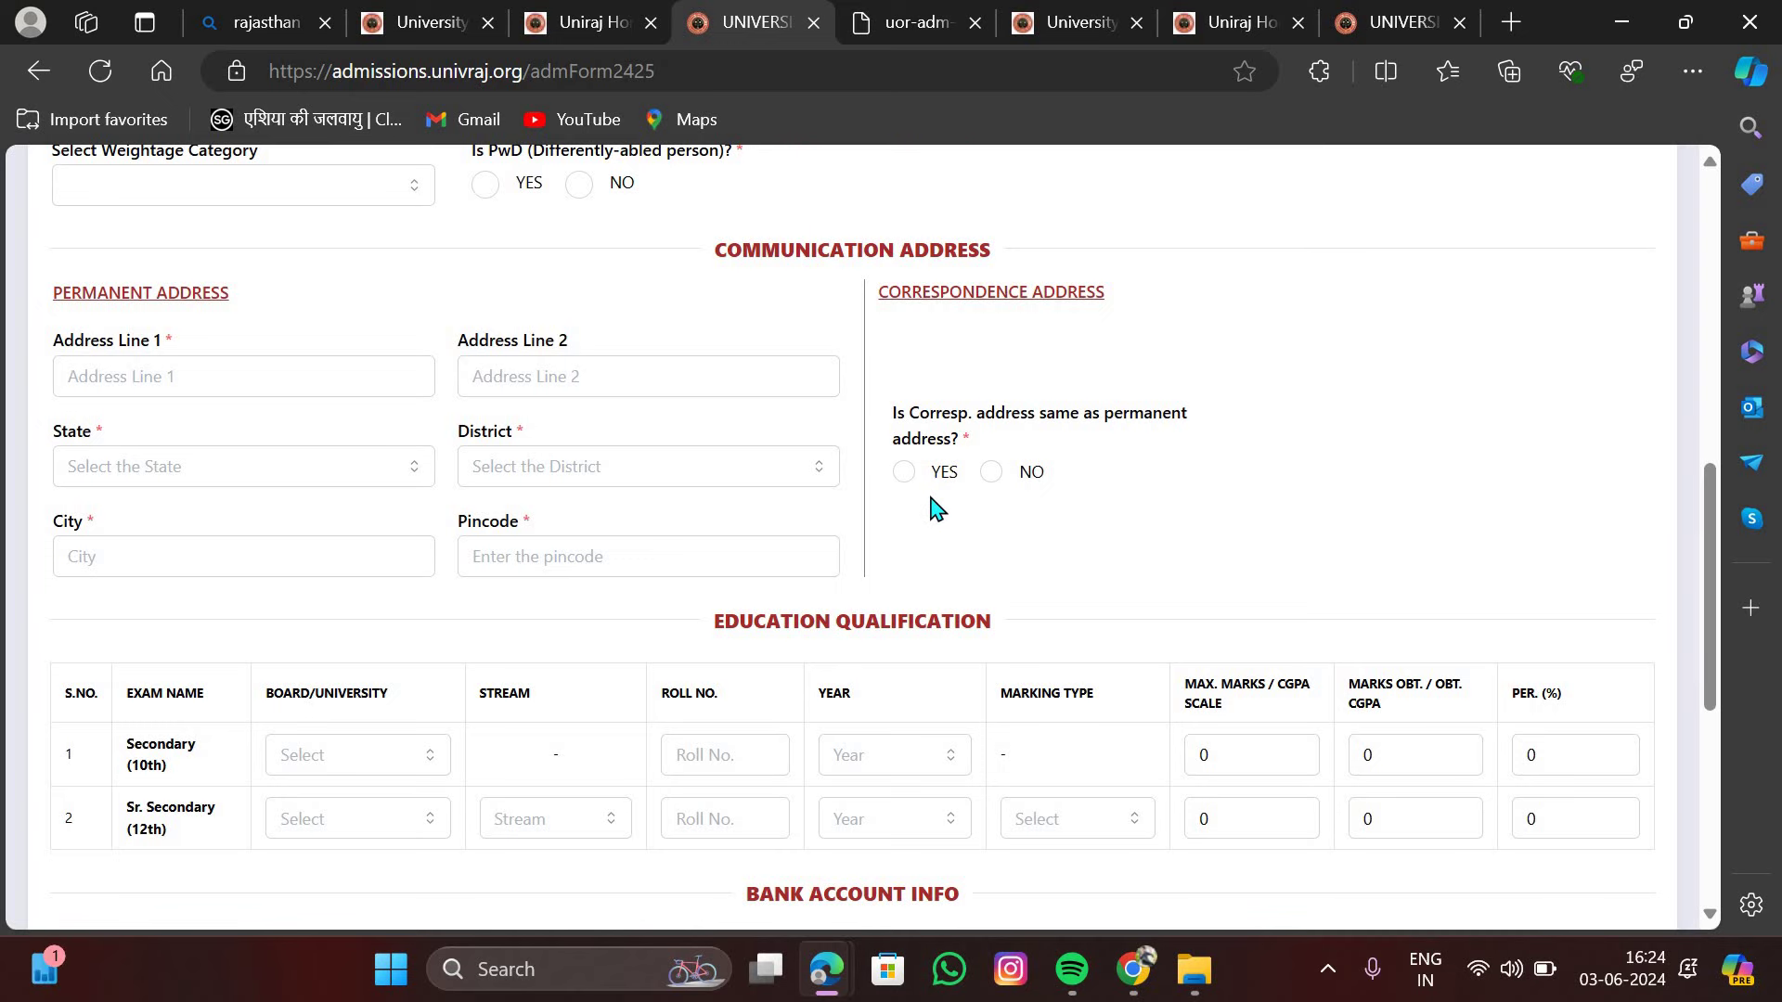
pyautogui.scroll(-3, 933, 506)
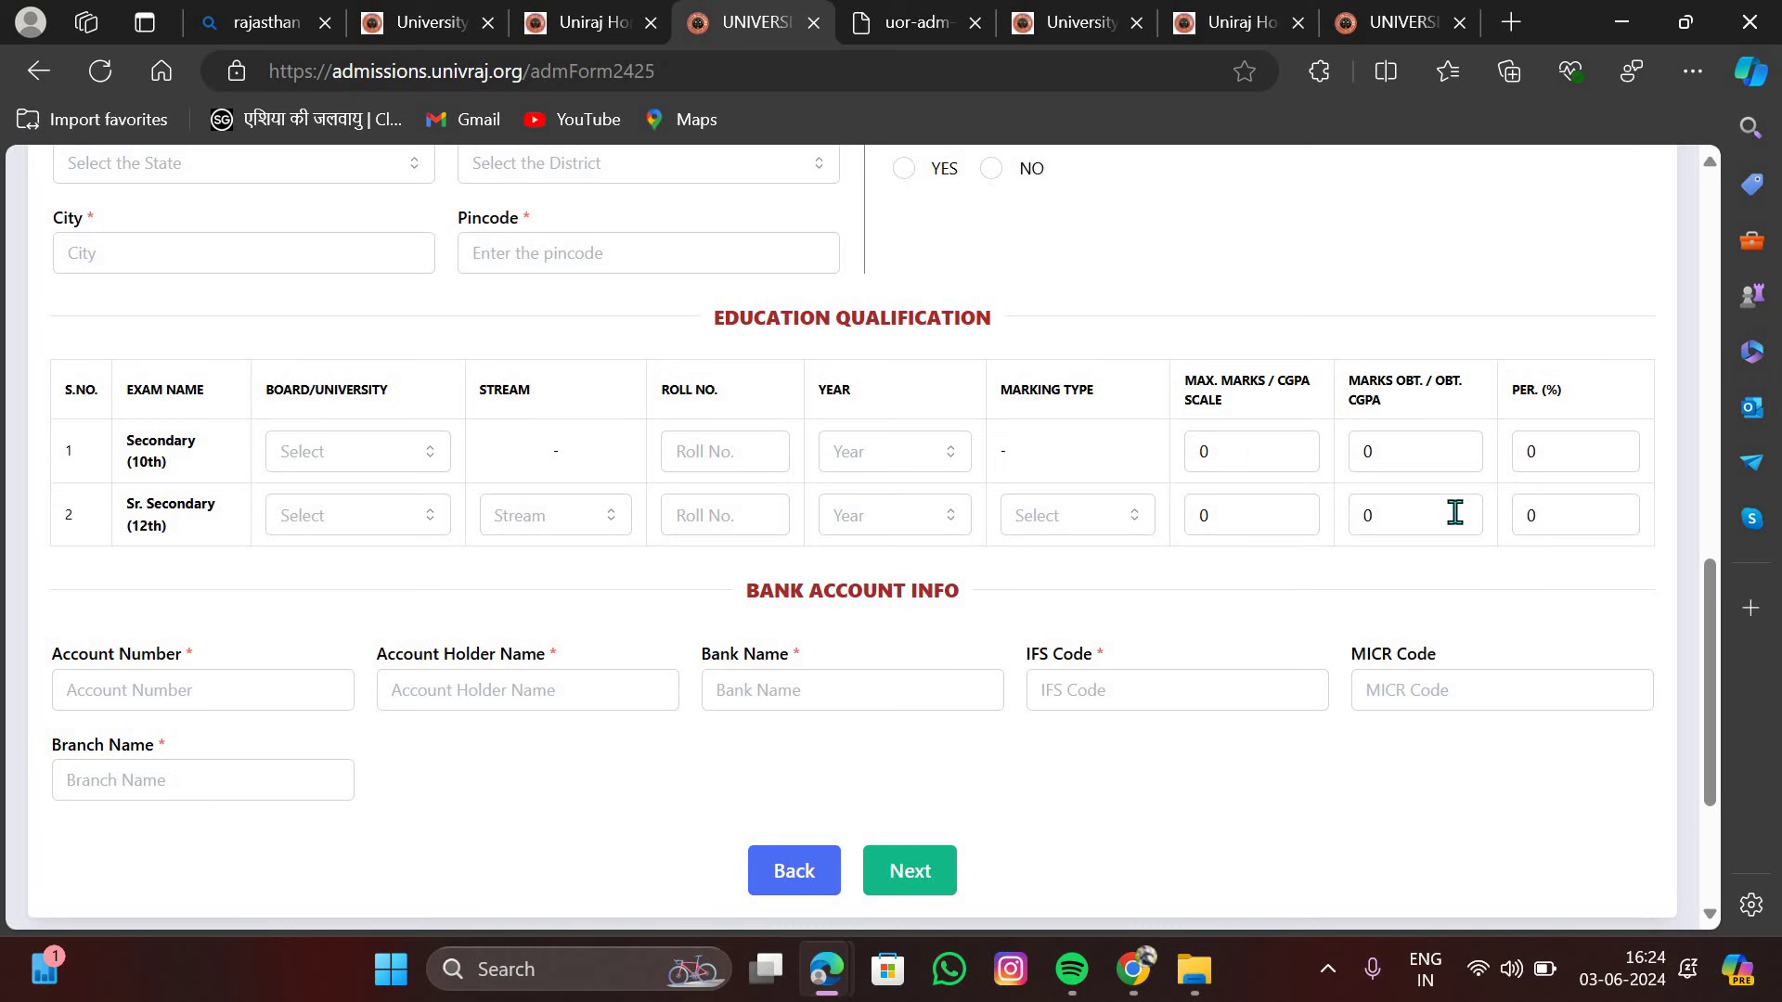
pyautogui.scroll(-2, 1580, 505)
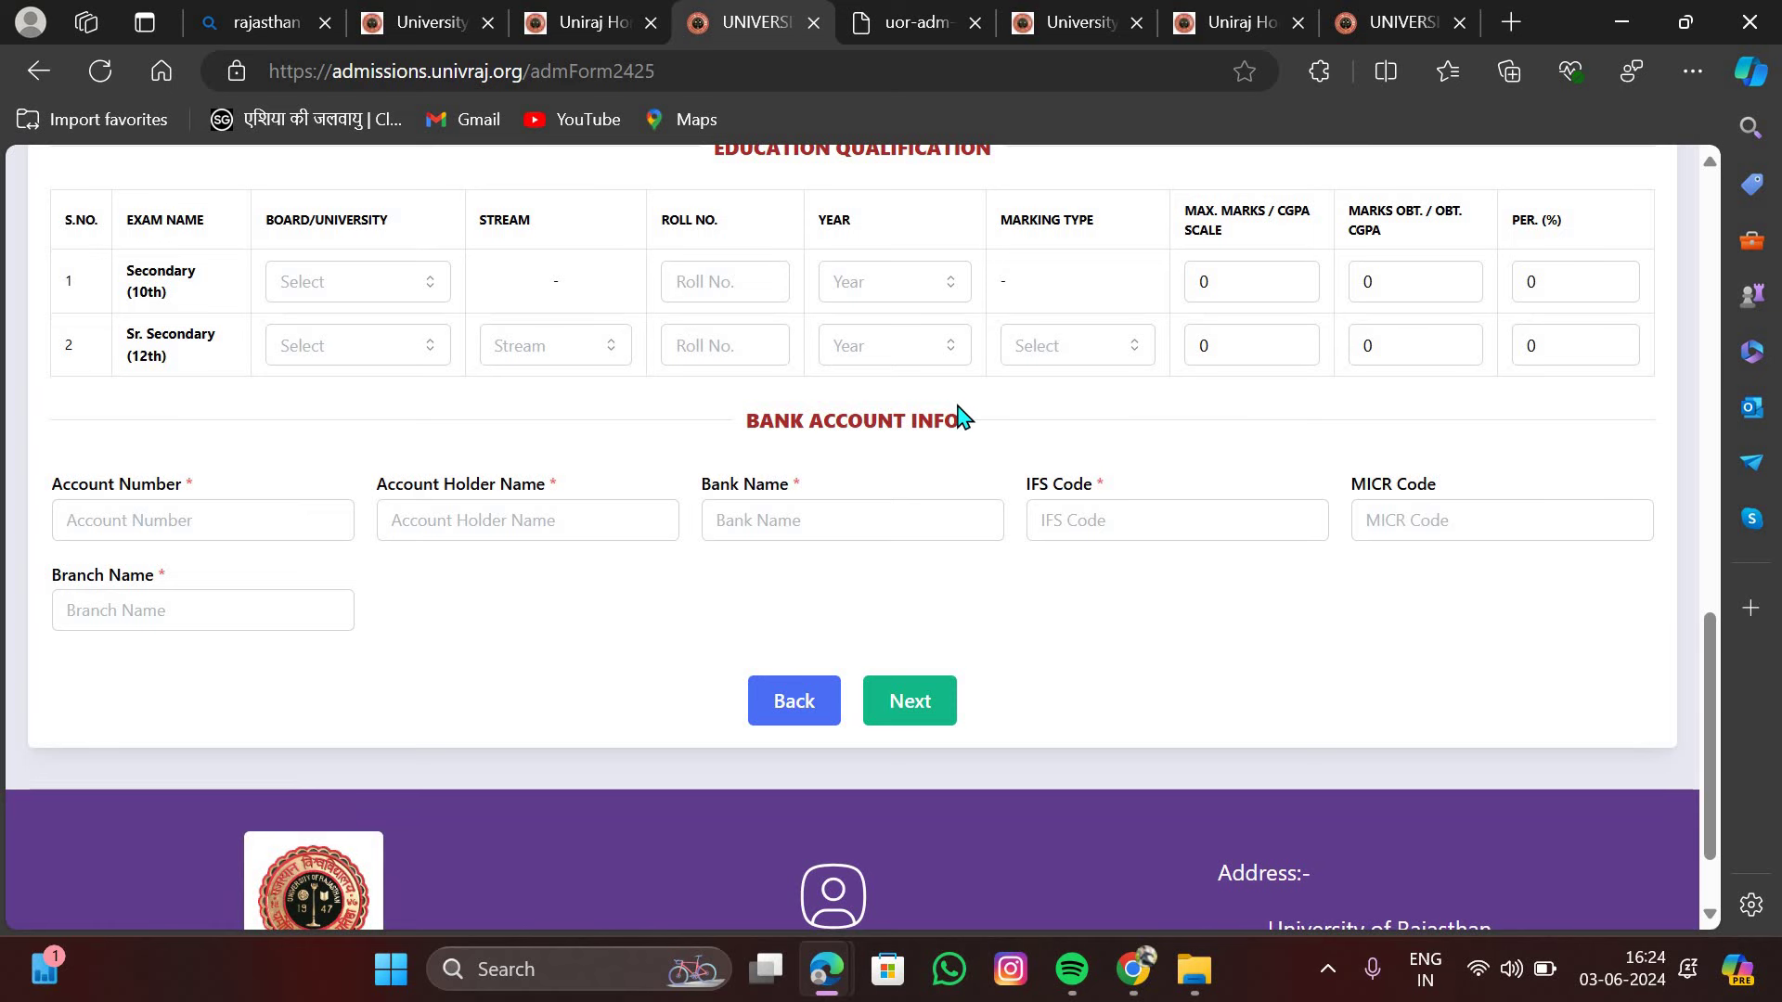
# - Examine the Bank Account Info fields and try to continue to the Programme and Uploads stage with the form left blank
pyautogui.moveTo(958, 417); pyautogui.dragTo(748, 416)
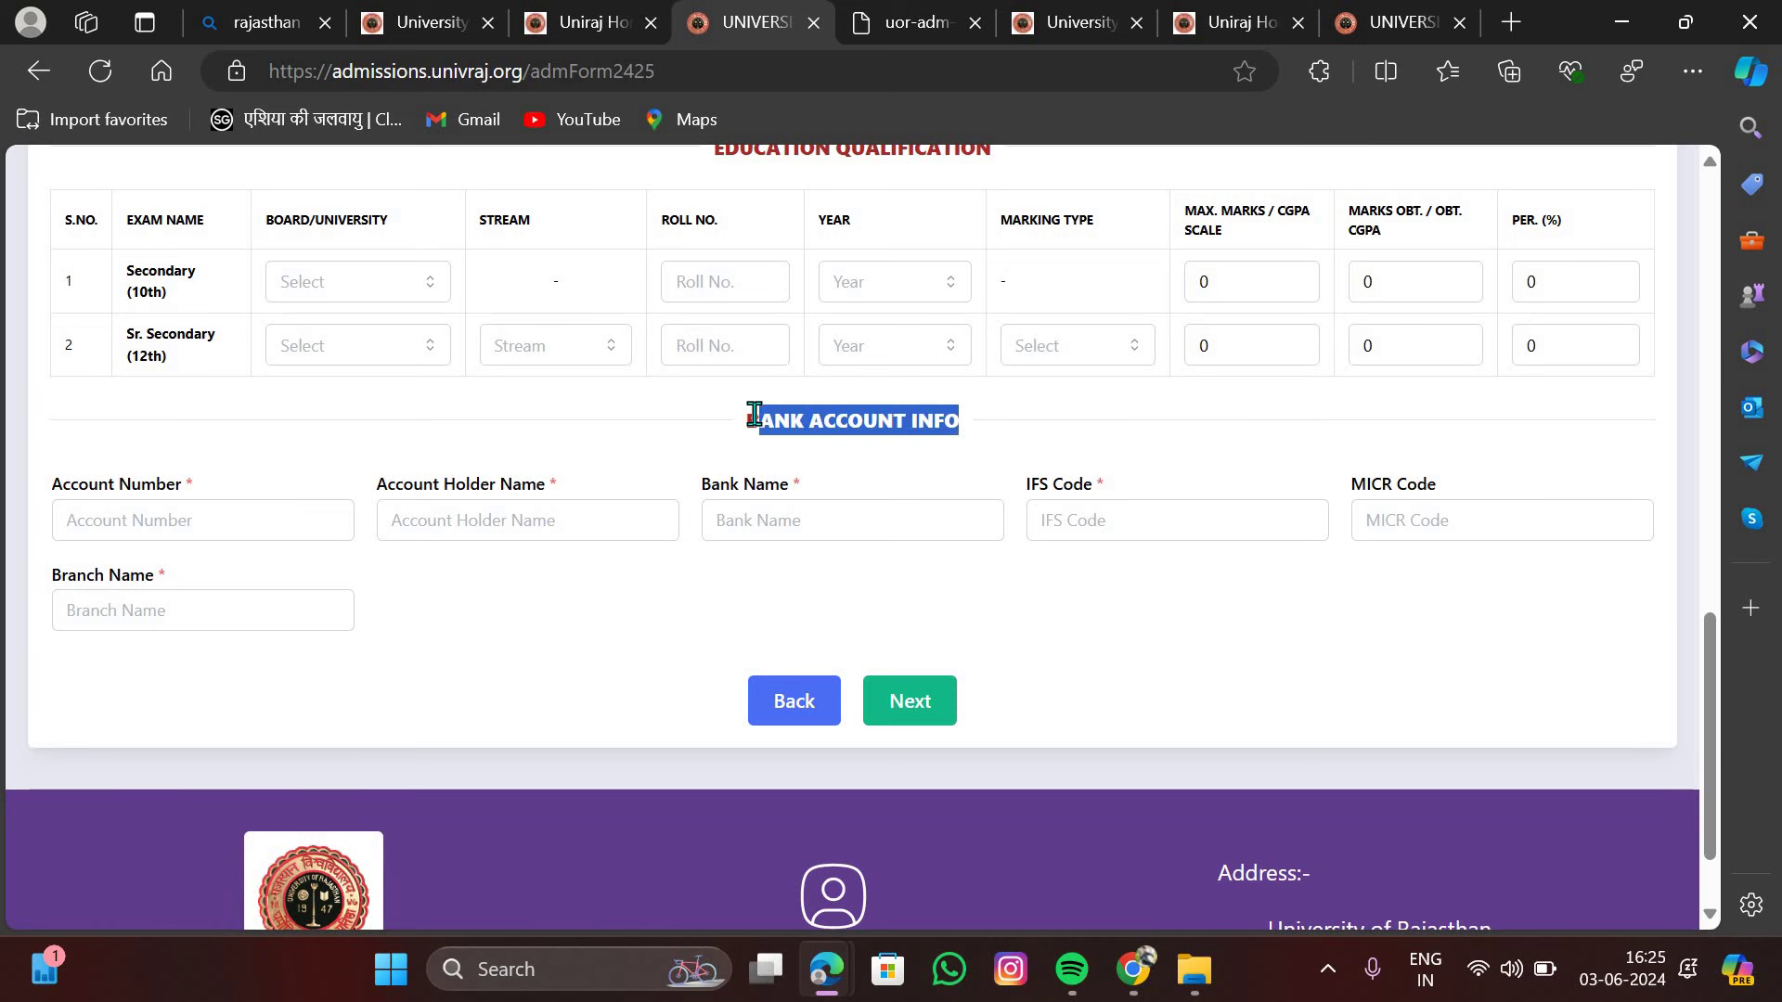
pyautogui.click(200, 498)
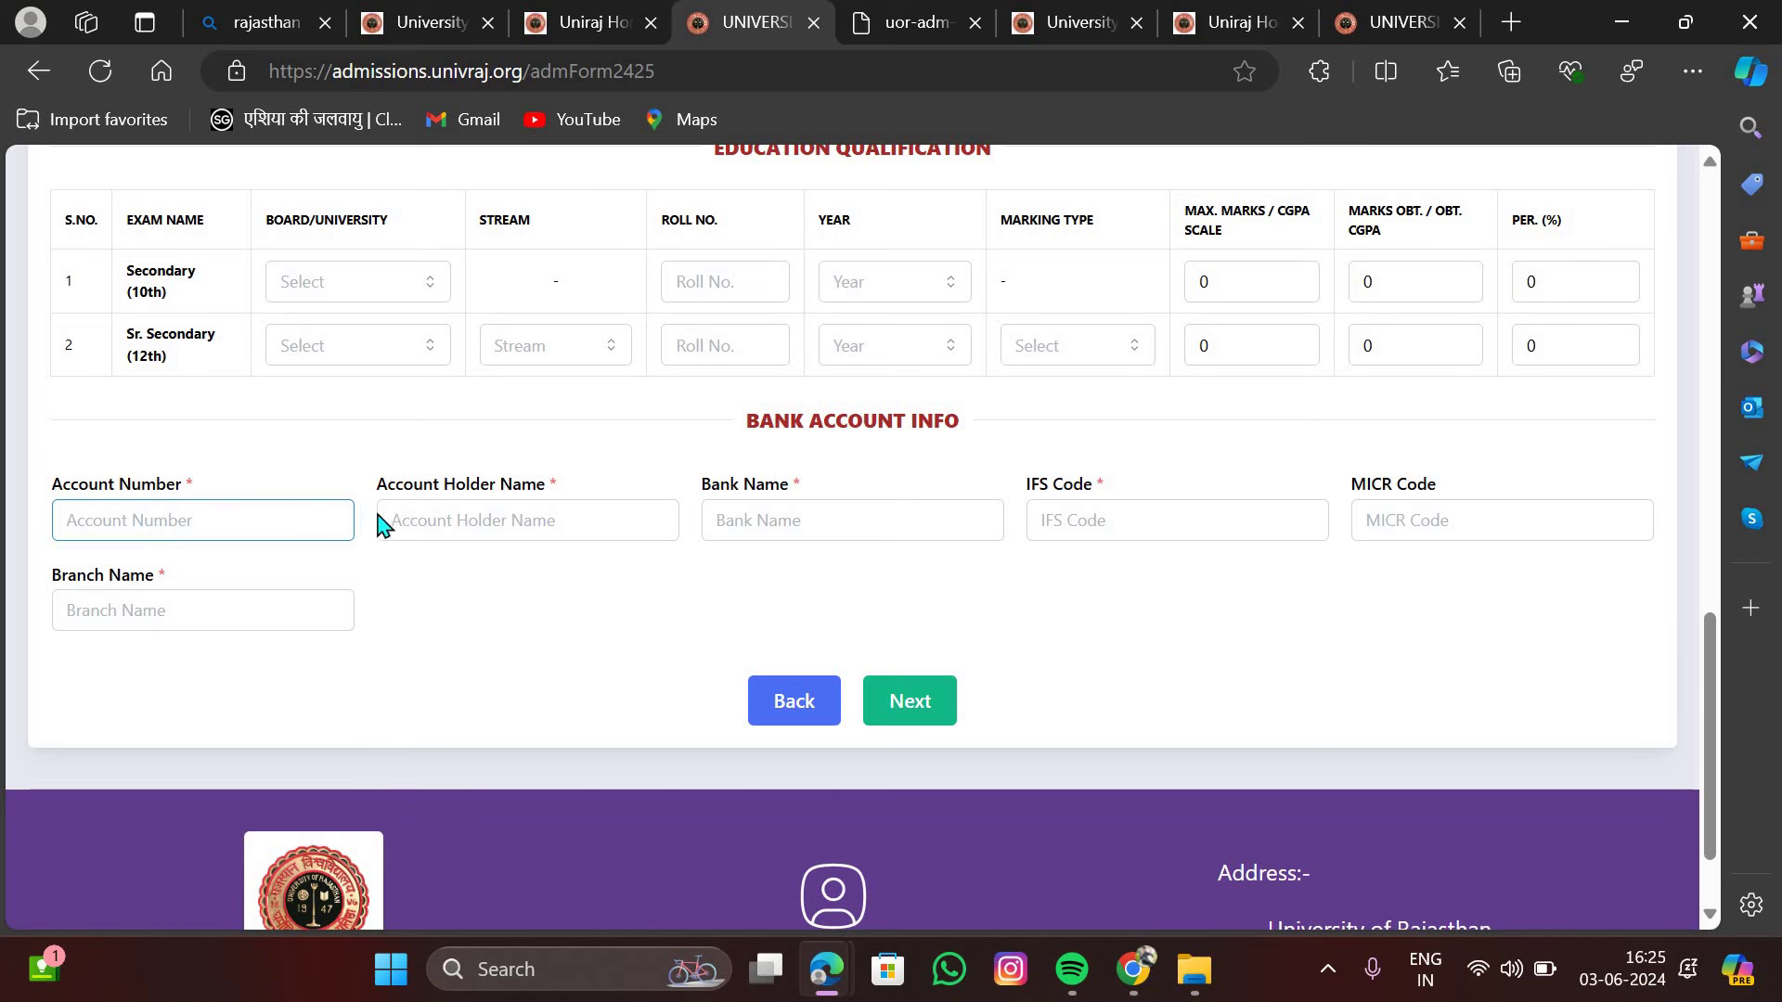
pyautogui.click(426, 516)
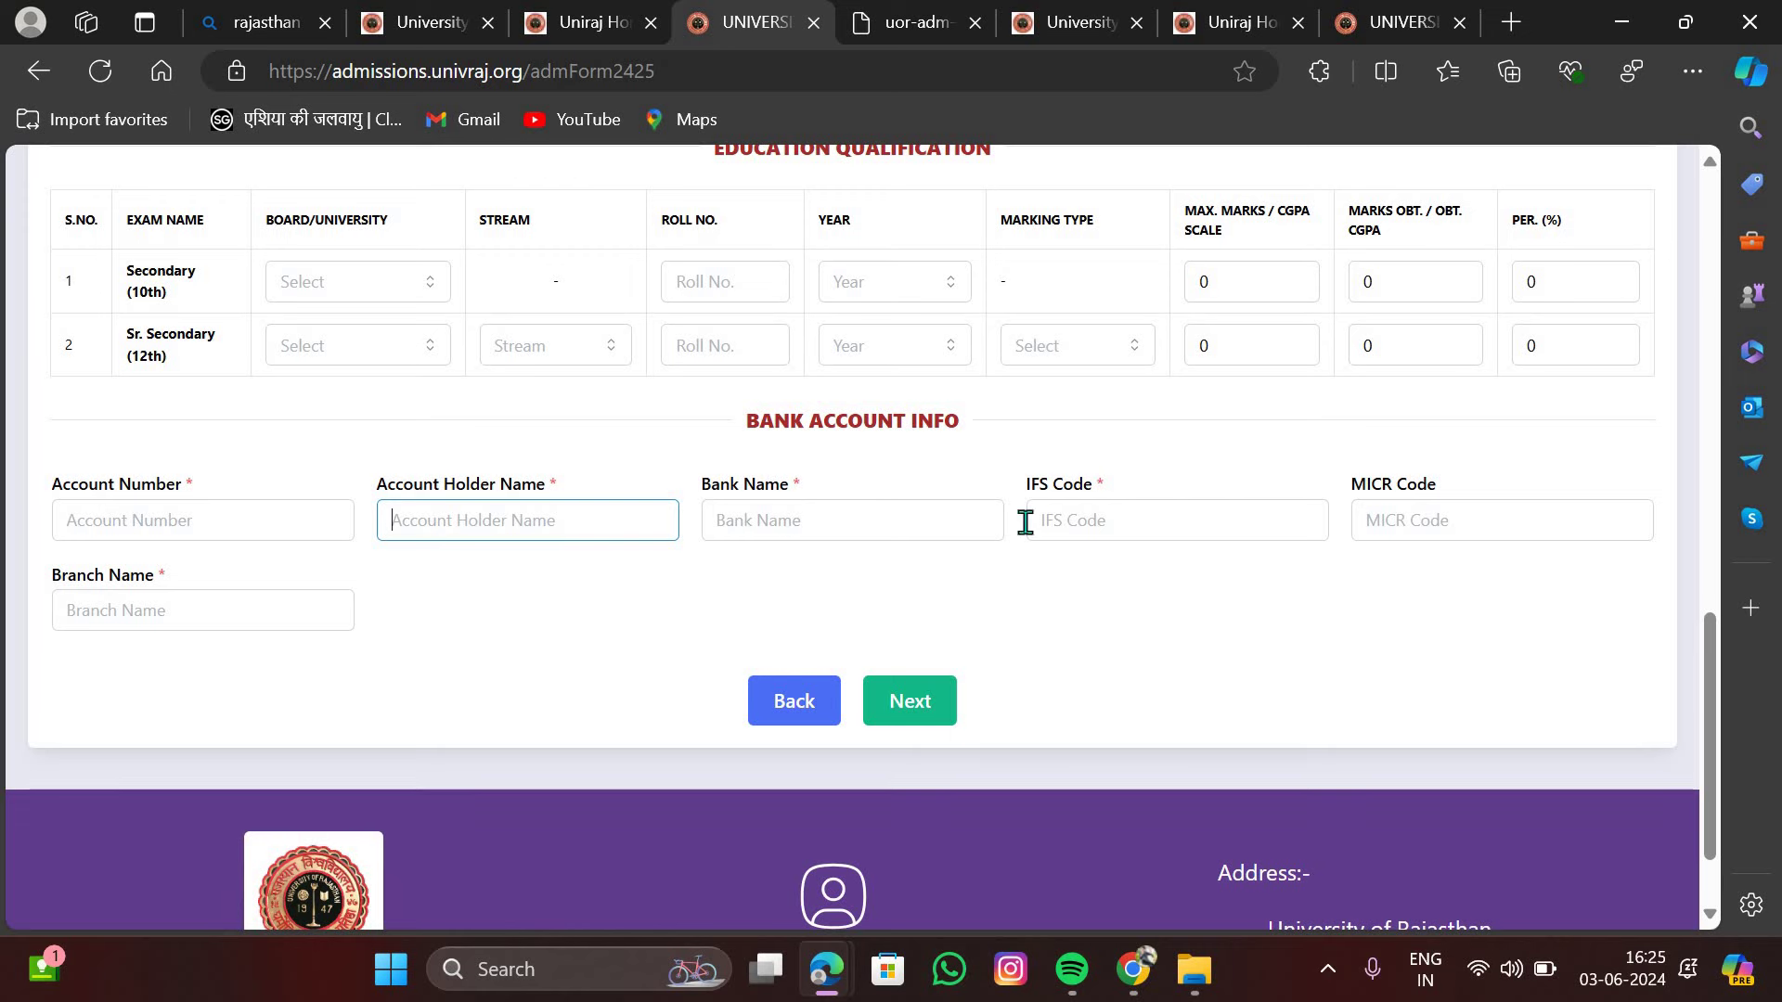
pyautogui.scroll(1, 827, 482)
pyautogui.scroll(-1, 827, 481)
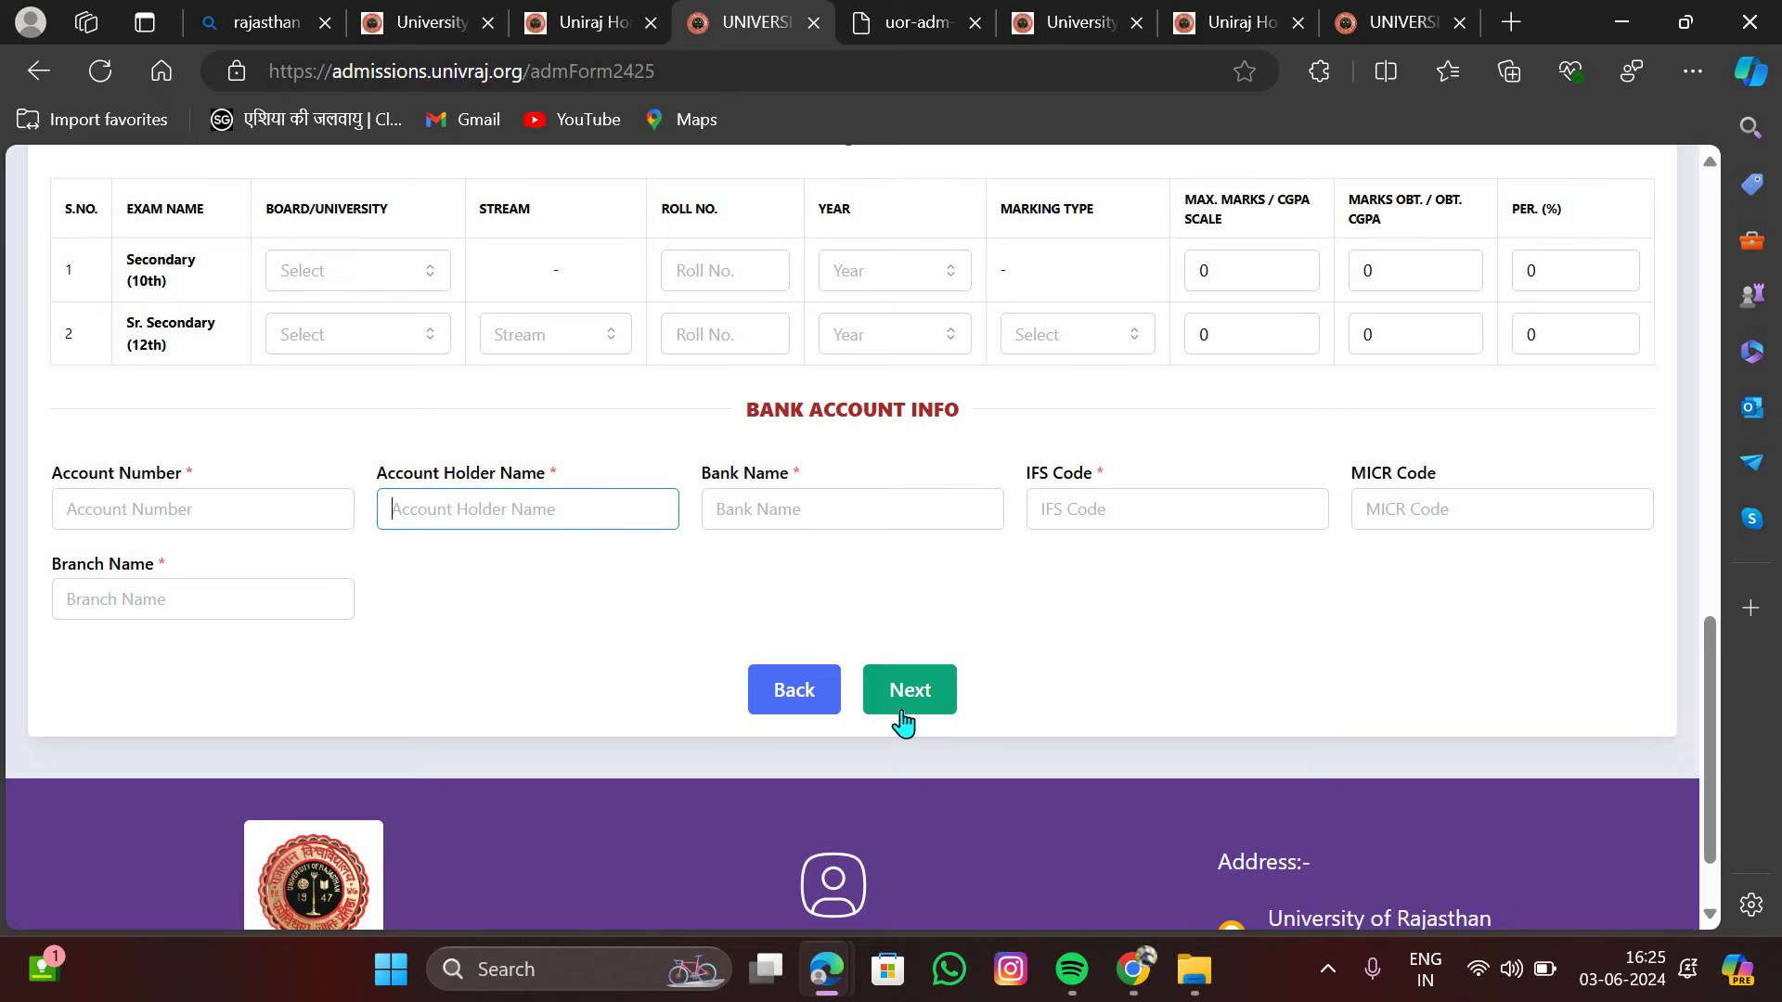
pyautogui.click(906, 715)
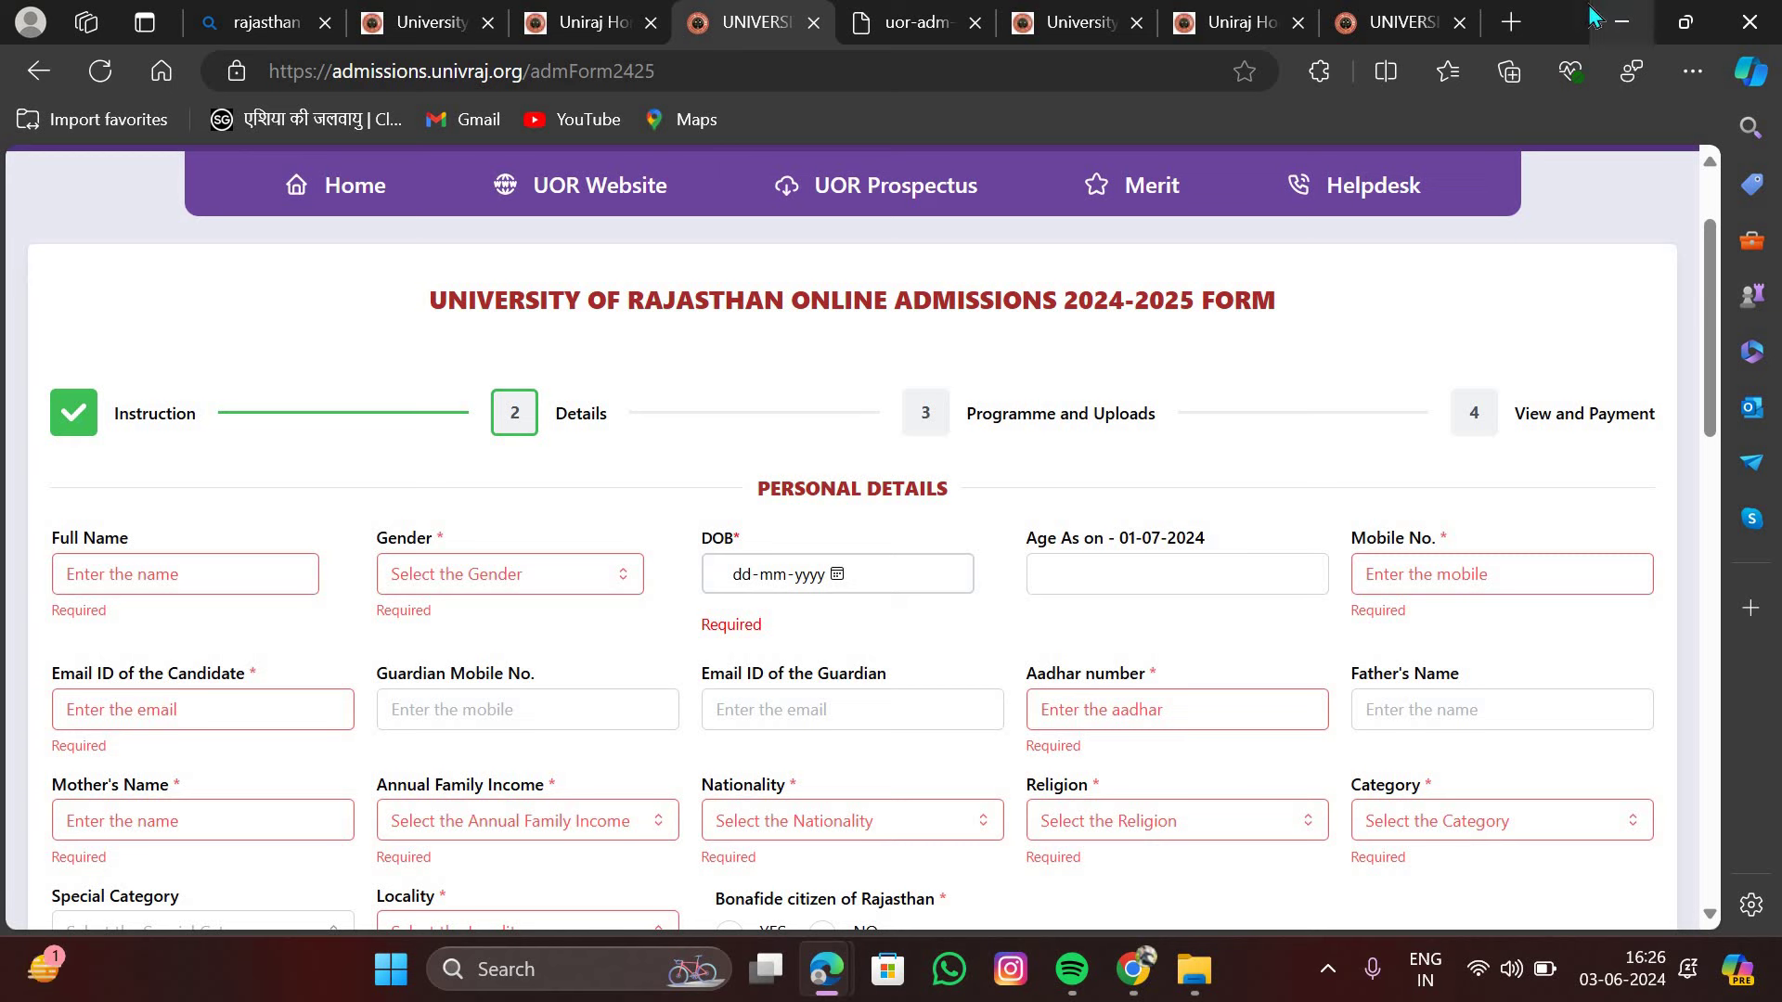
# - Search the web for "photo resize" in a new browser tab
pyautogui.click(1511, 22)
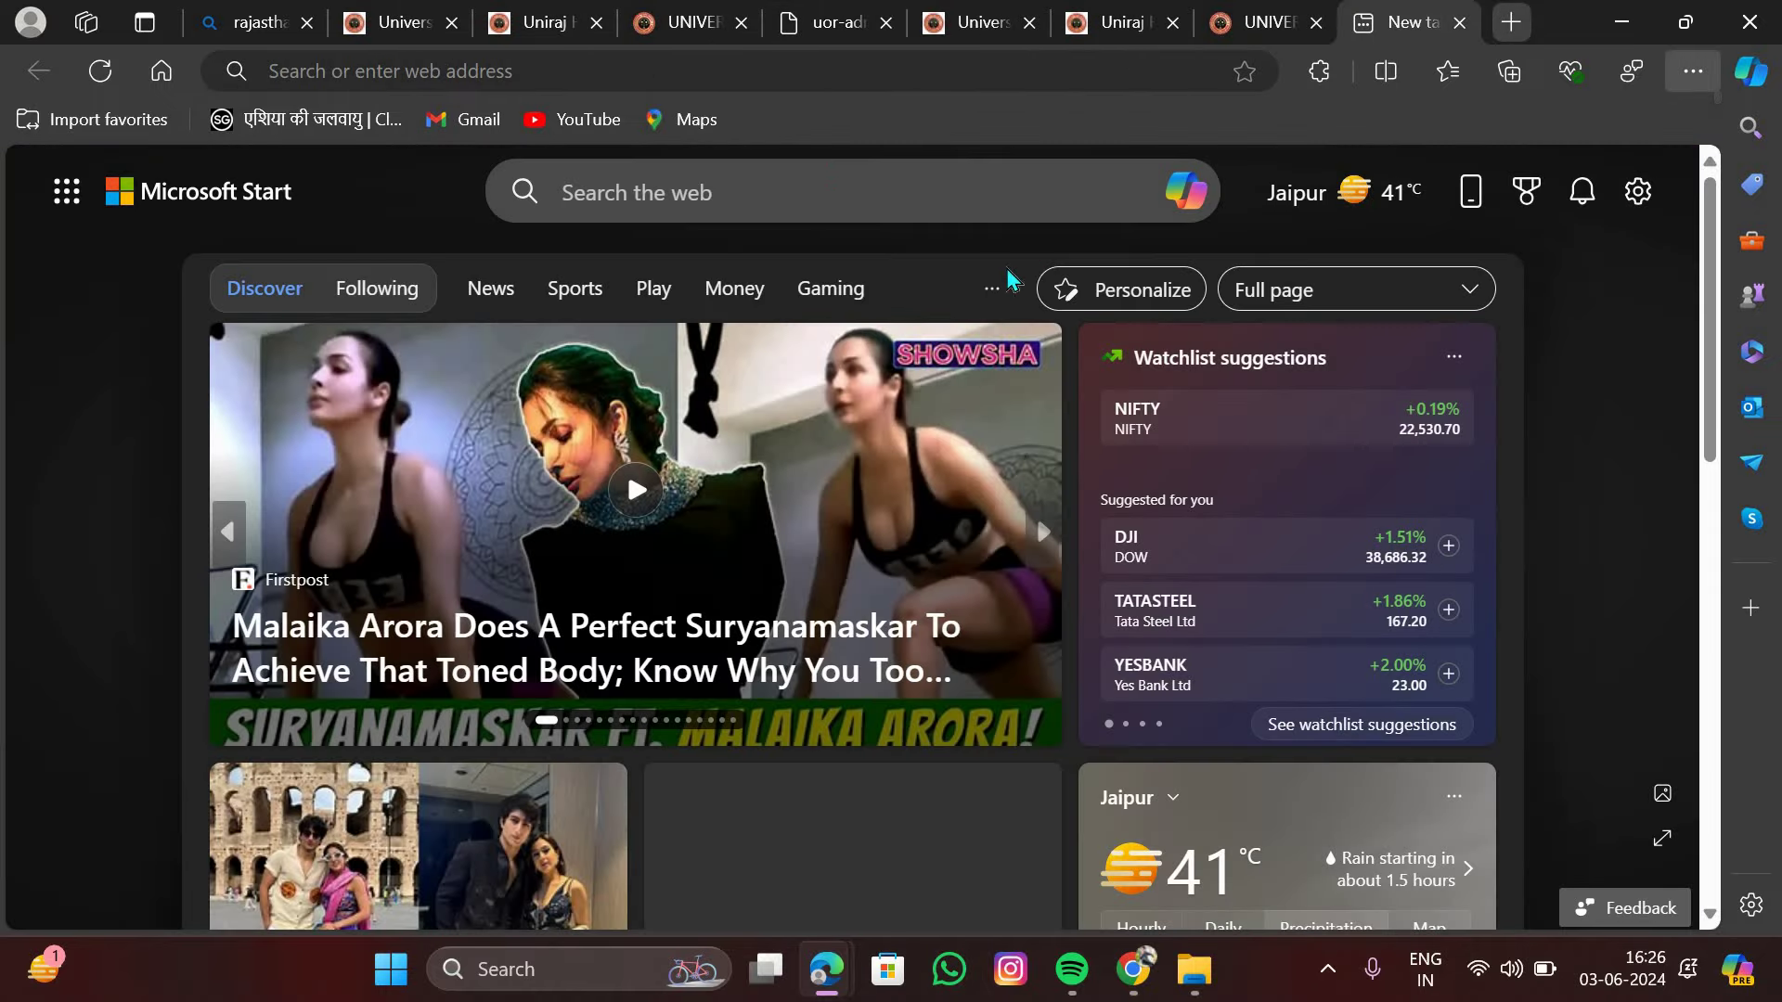
pyautogui.click(778, 186)
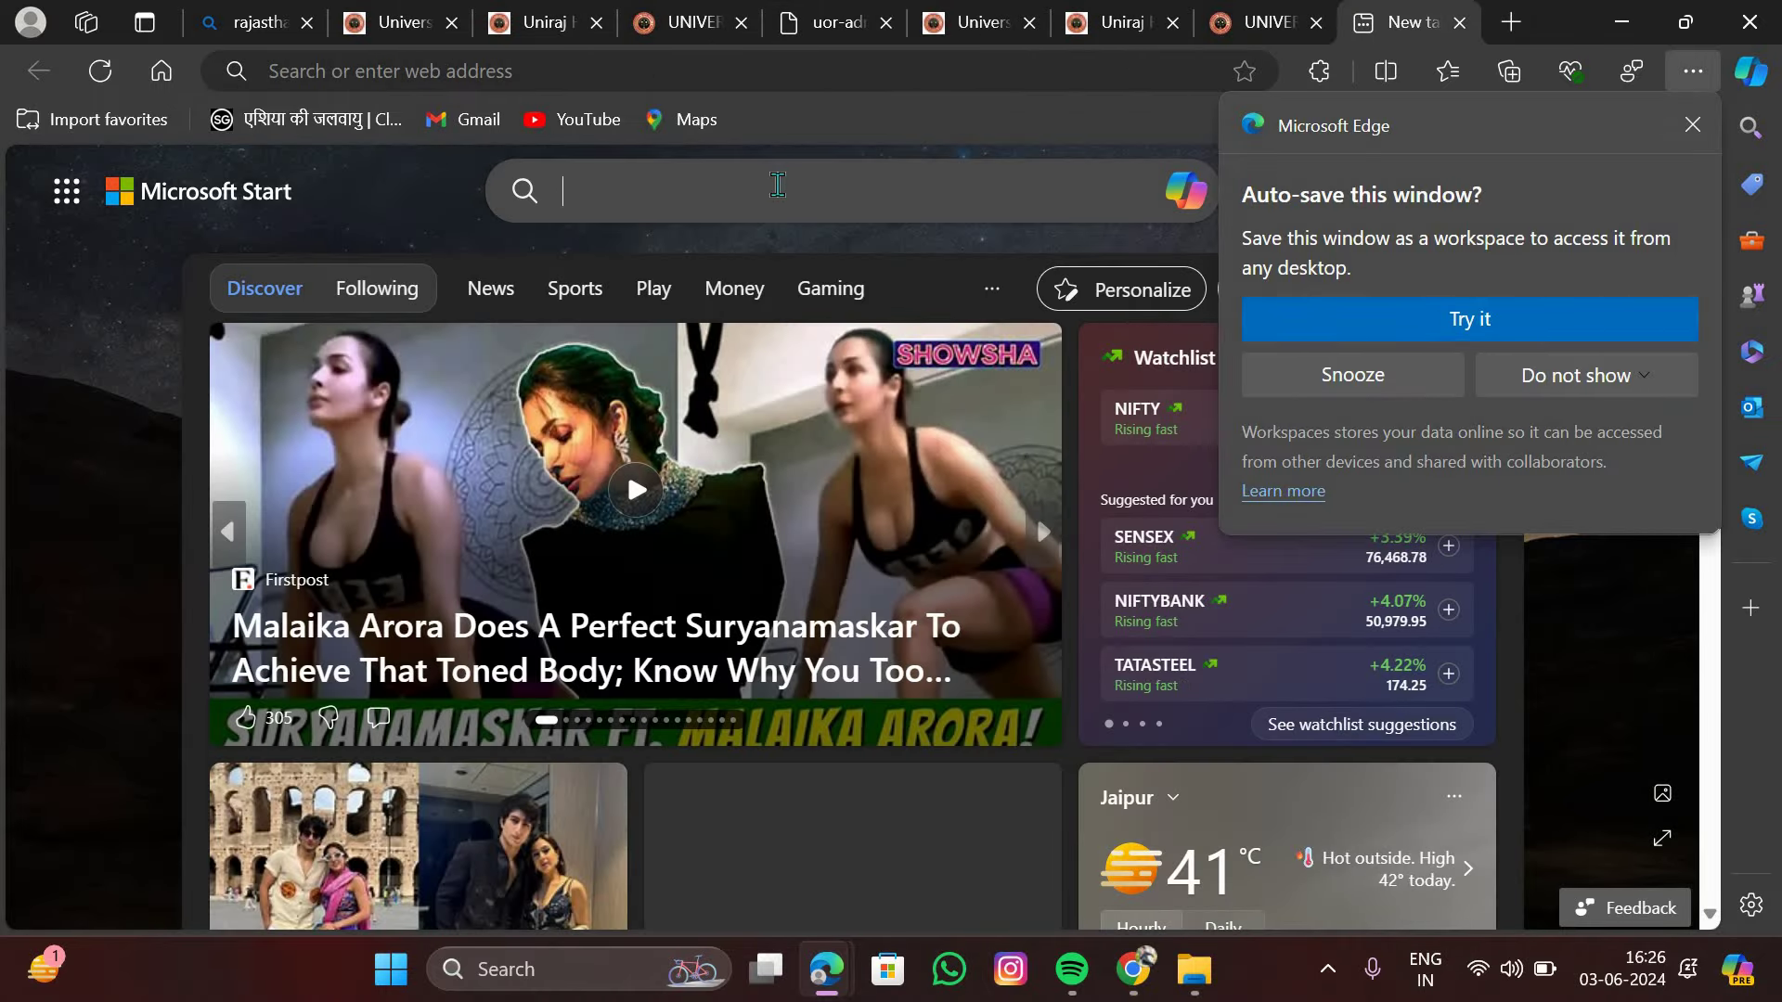
pyautogui.write('p')
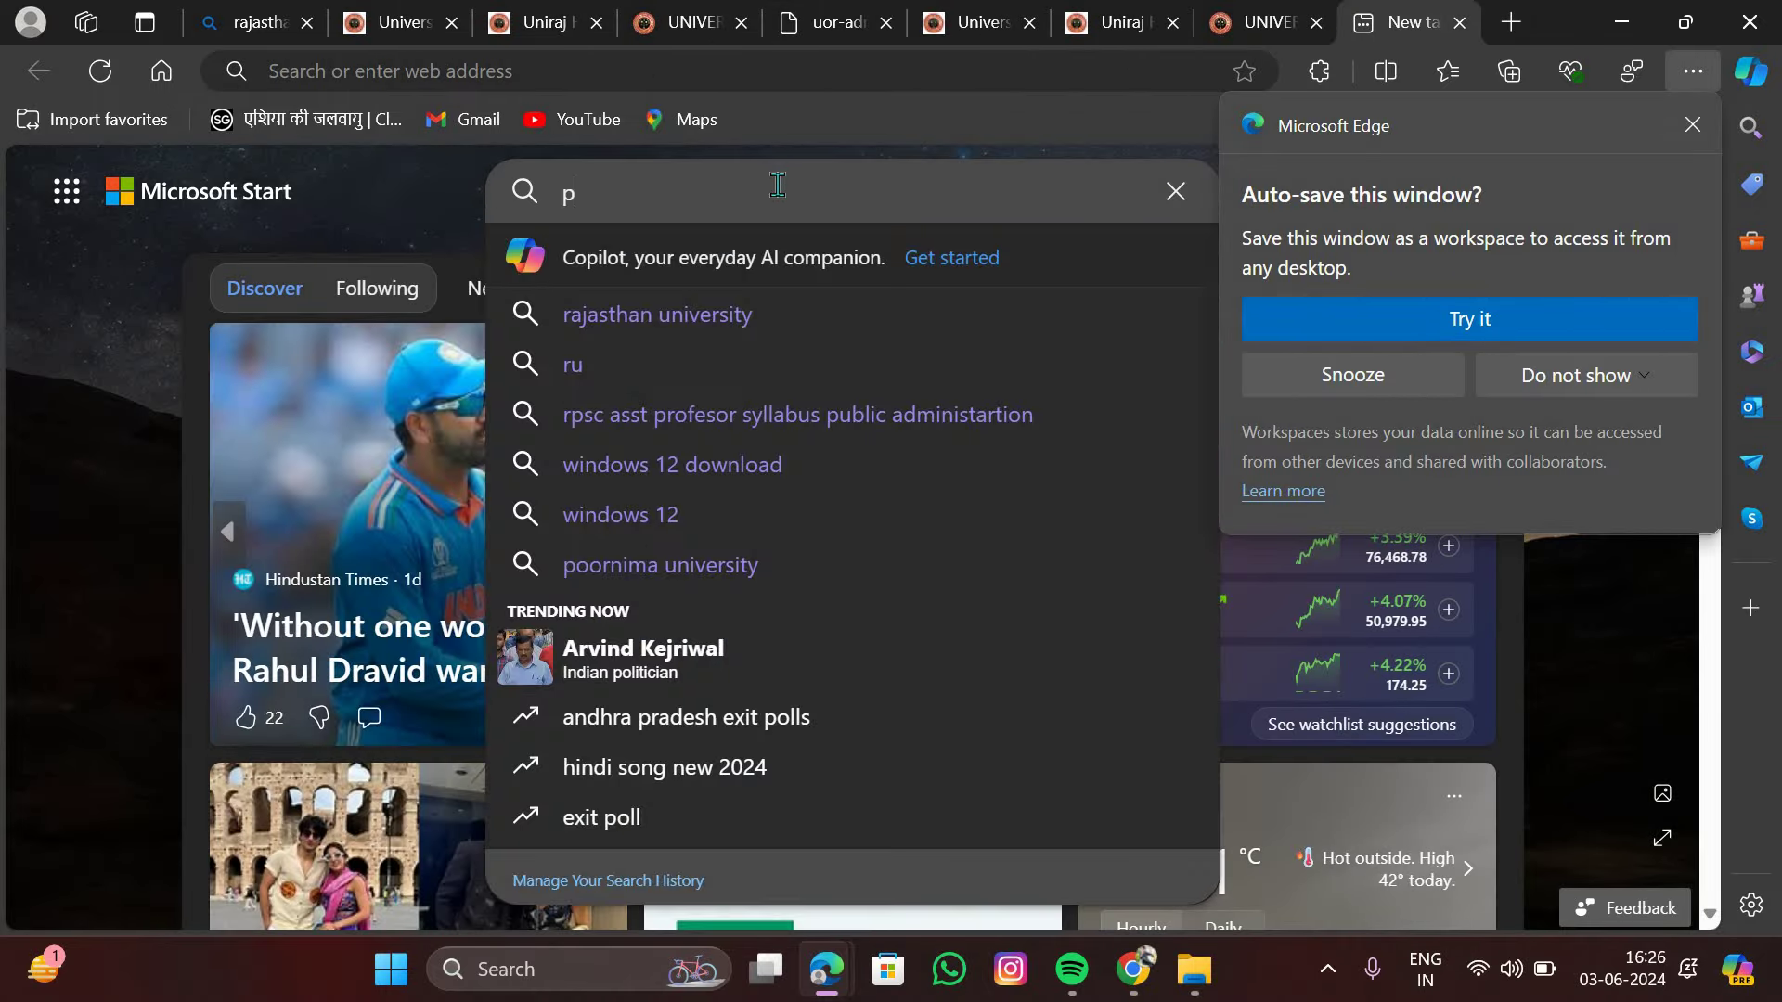
pyautogui.write('hoto r')
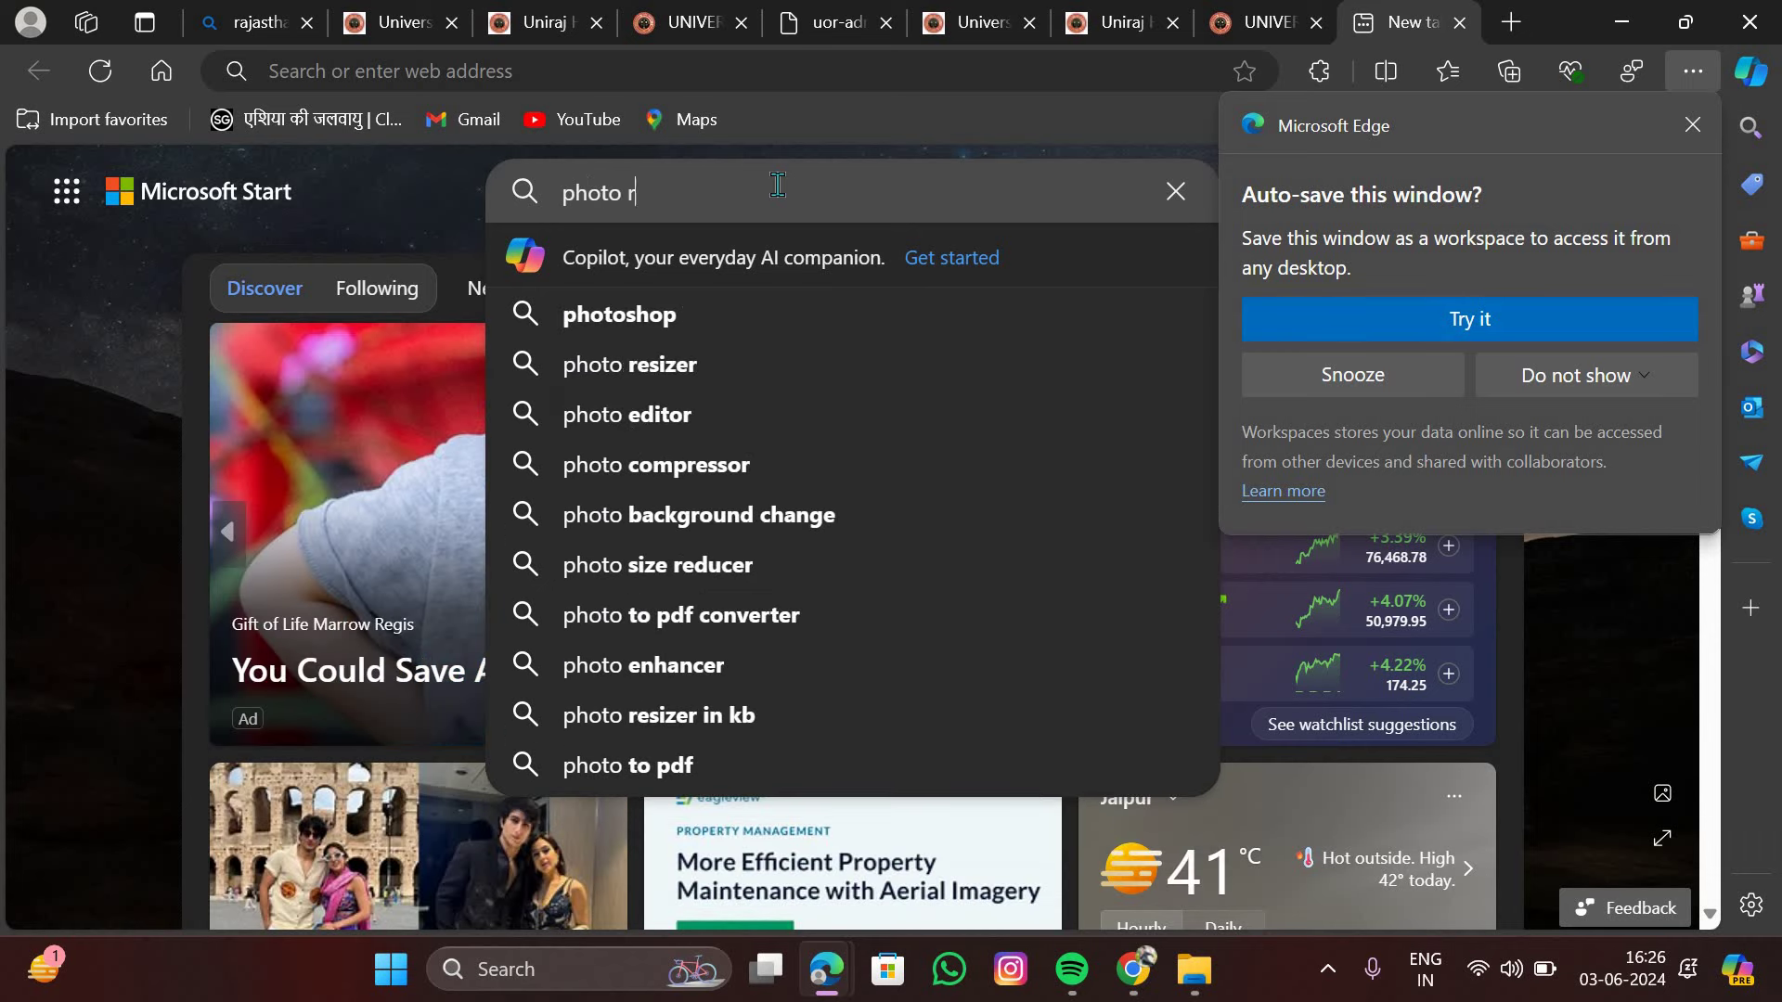
pyautogui.write('esiz')
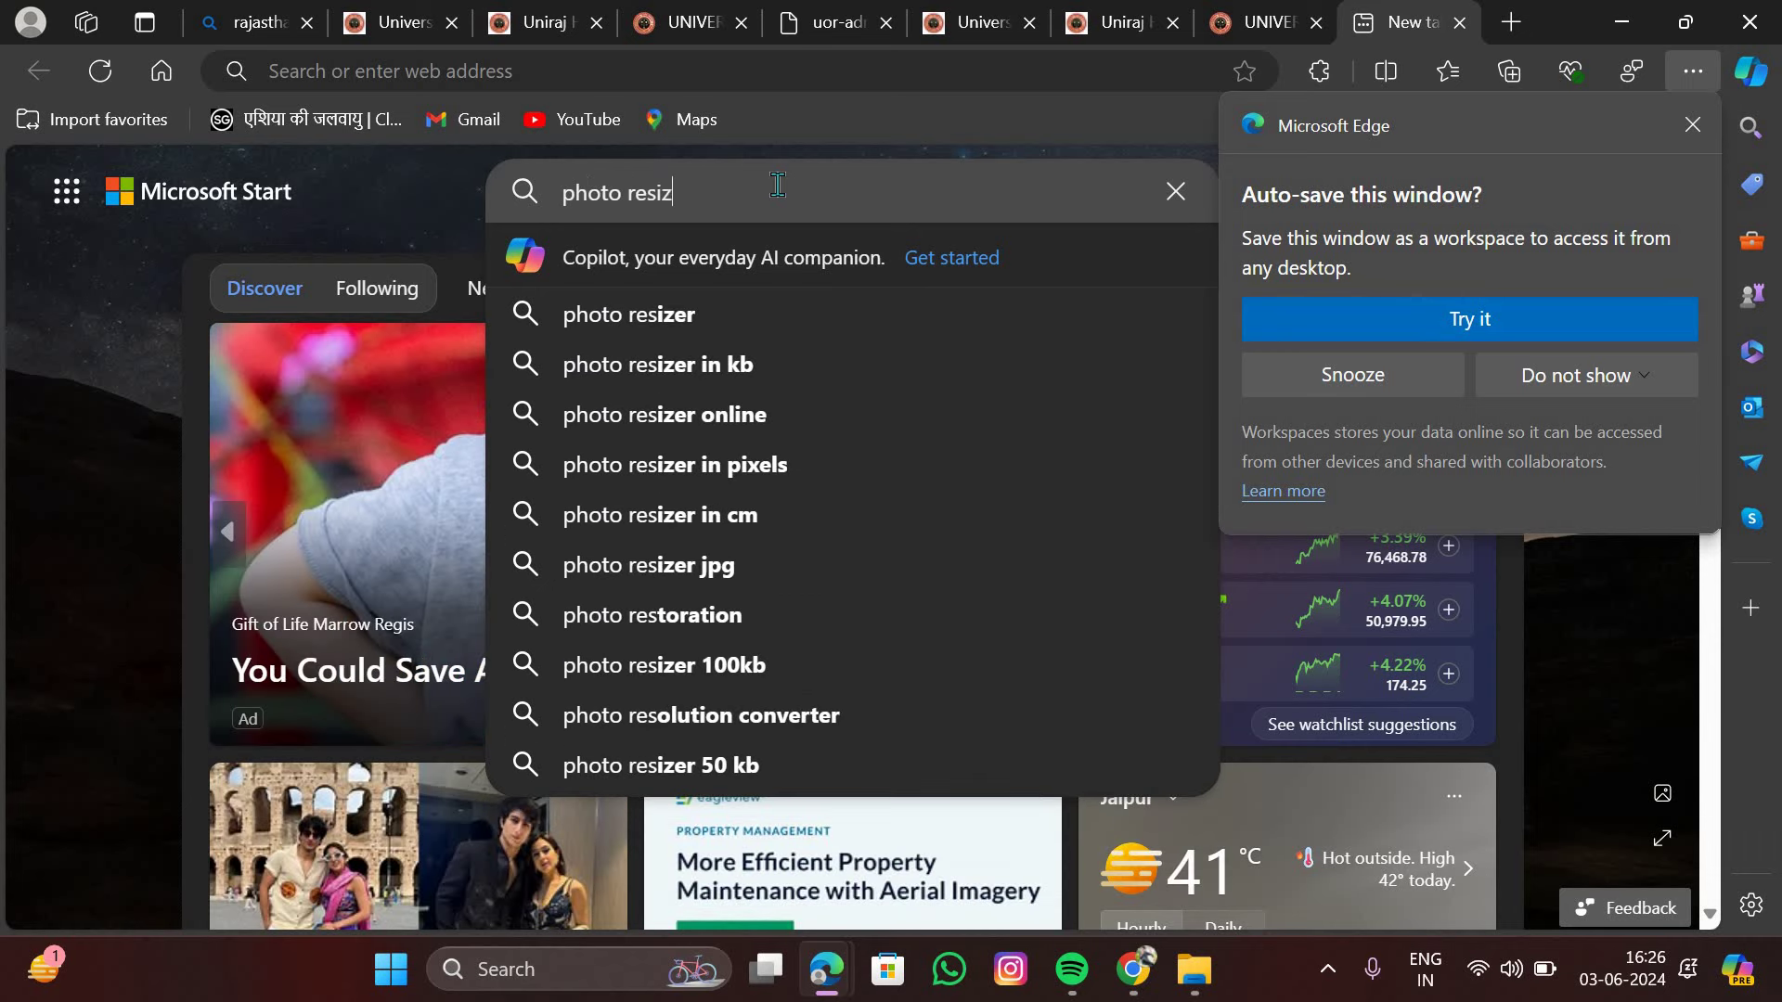
pyautogui.write('e')
pyautogui.press('Return')
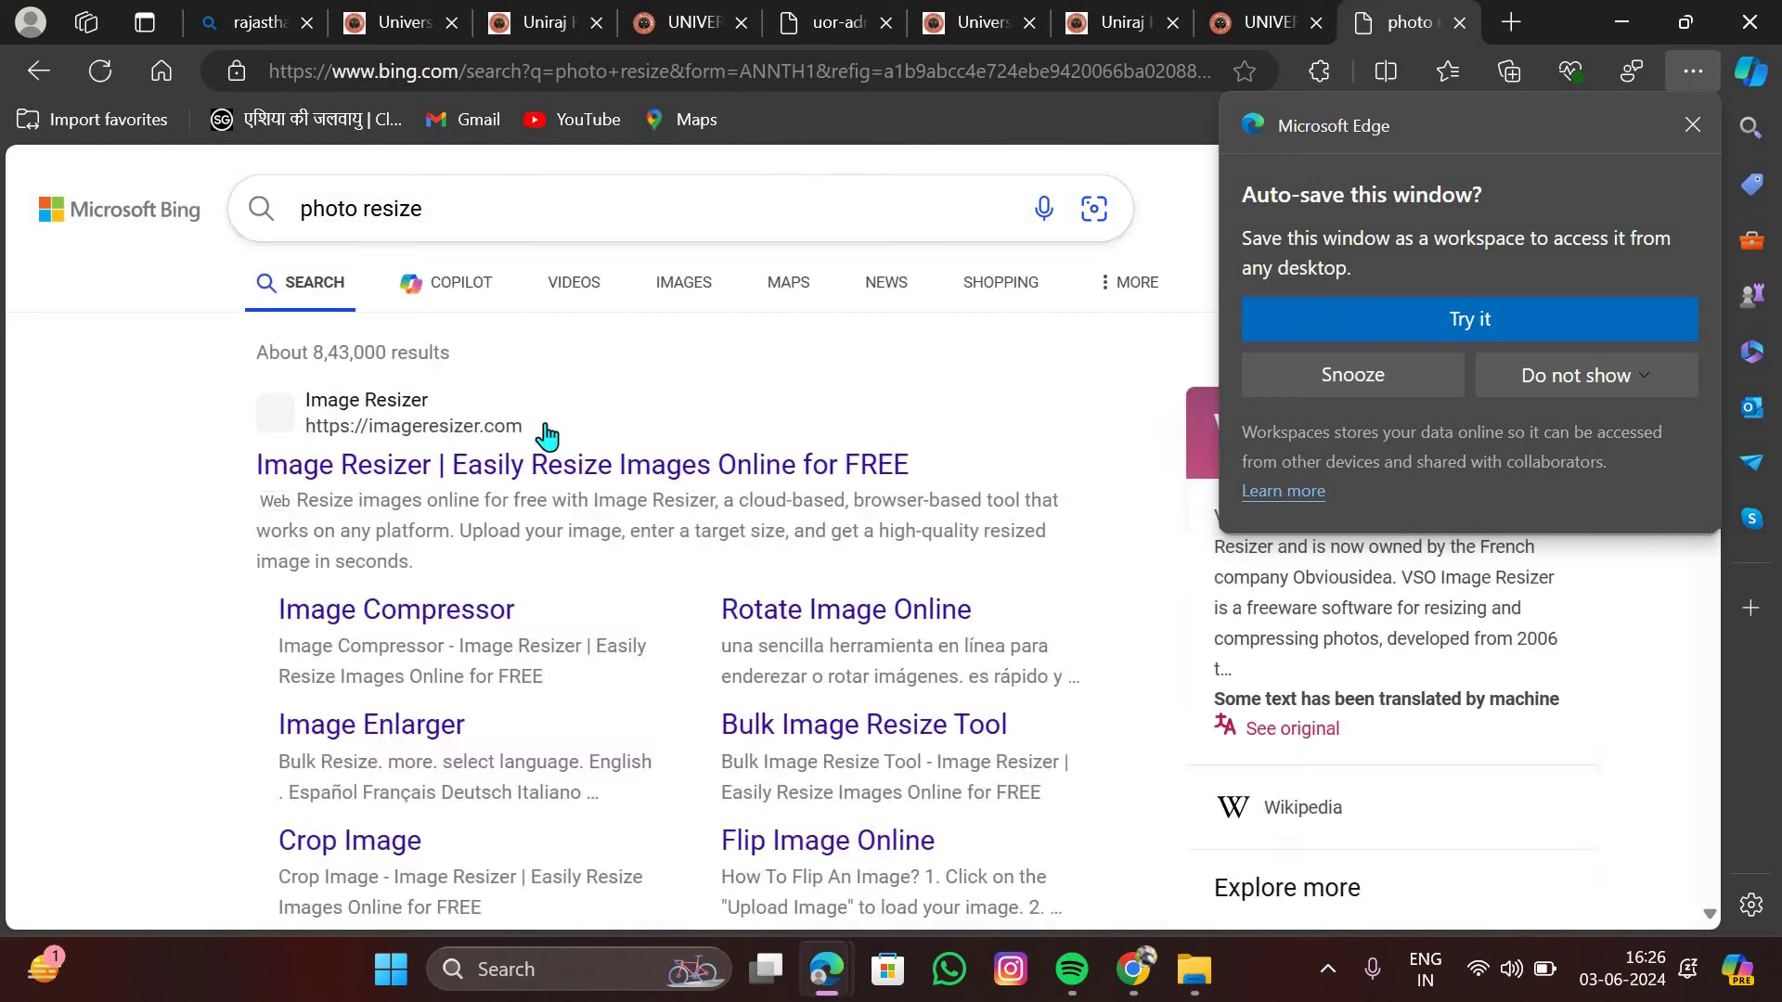
# - Open the imageresizer.com search result, snooze the window auto-save prompt and bring up the image upload area
pyautogui.click(451, 466)
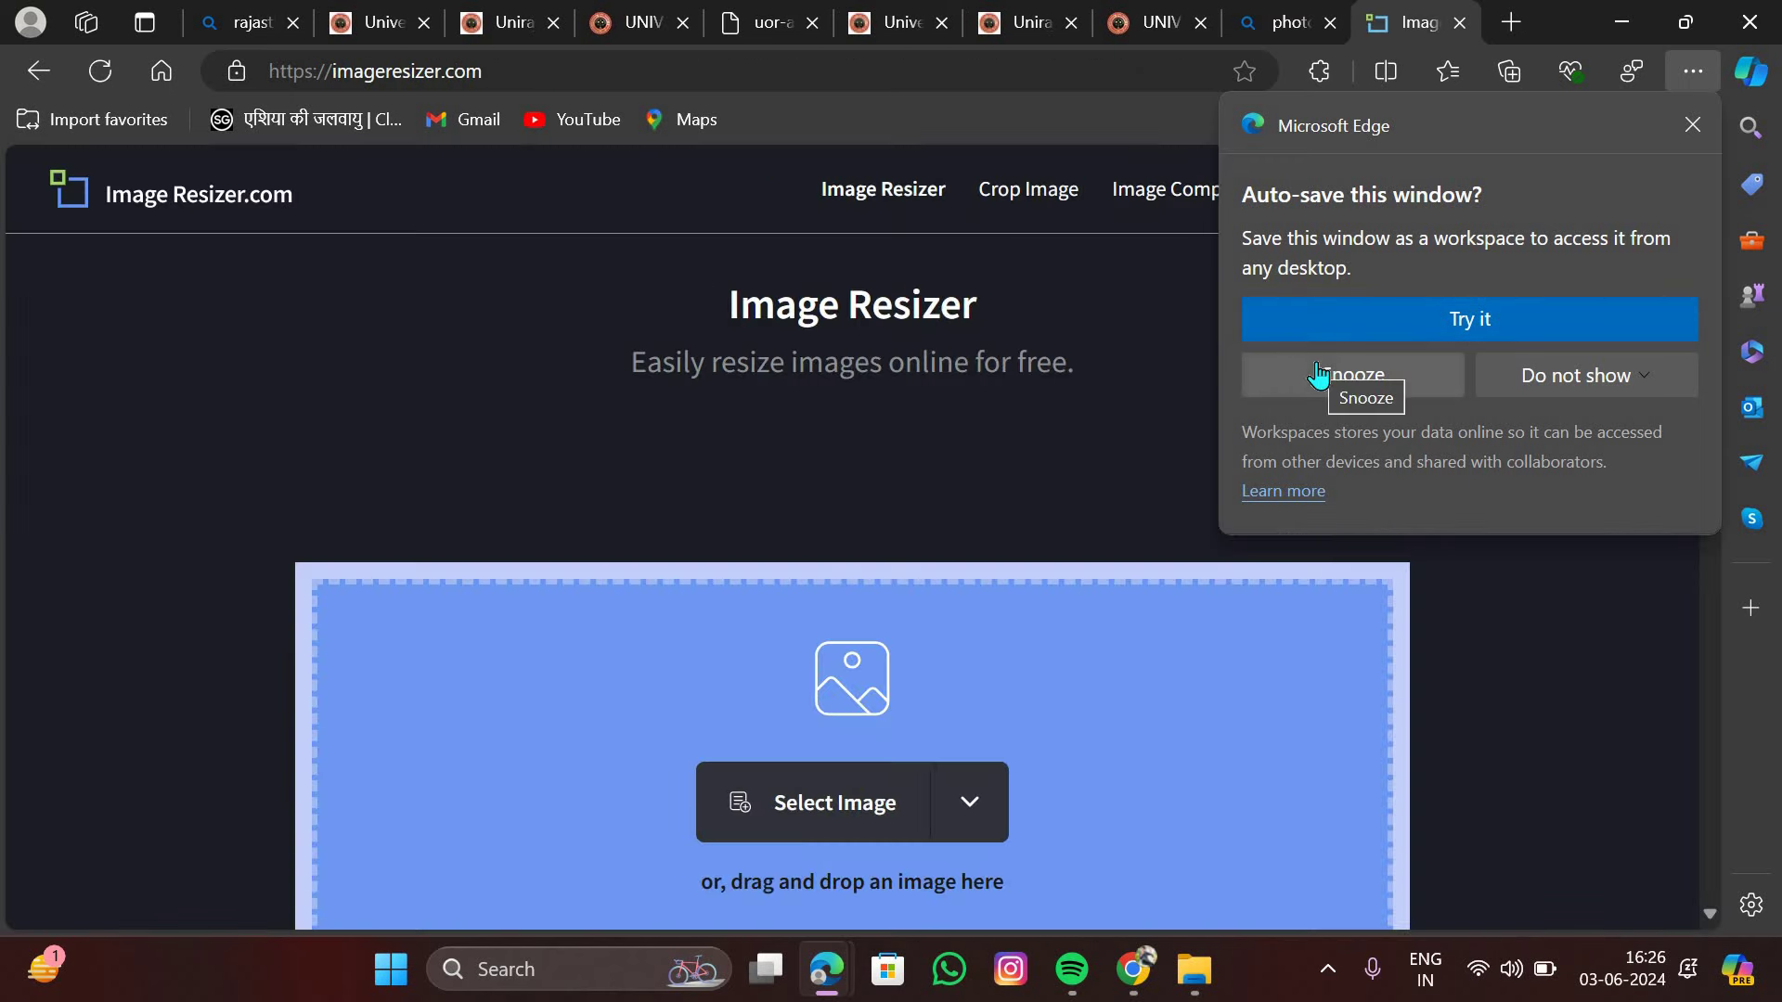
pyautogui.click(1317, 373)
pyautogui.scroll(-4, 1062, 417)
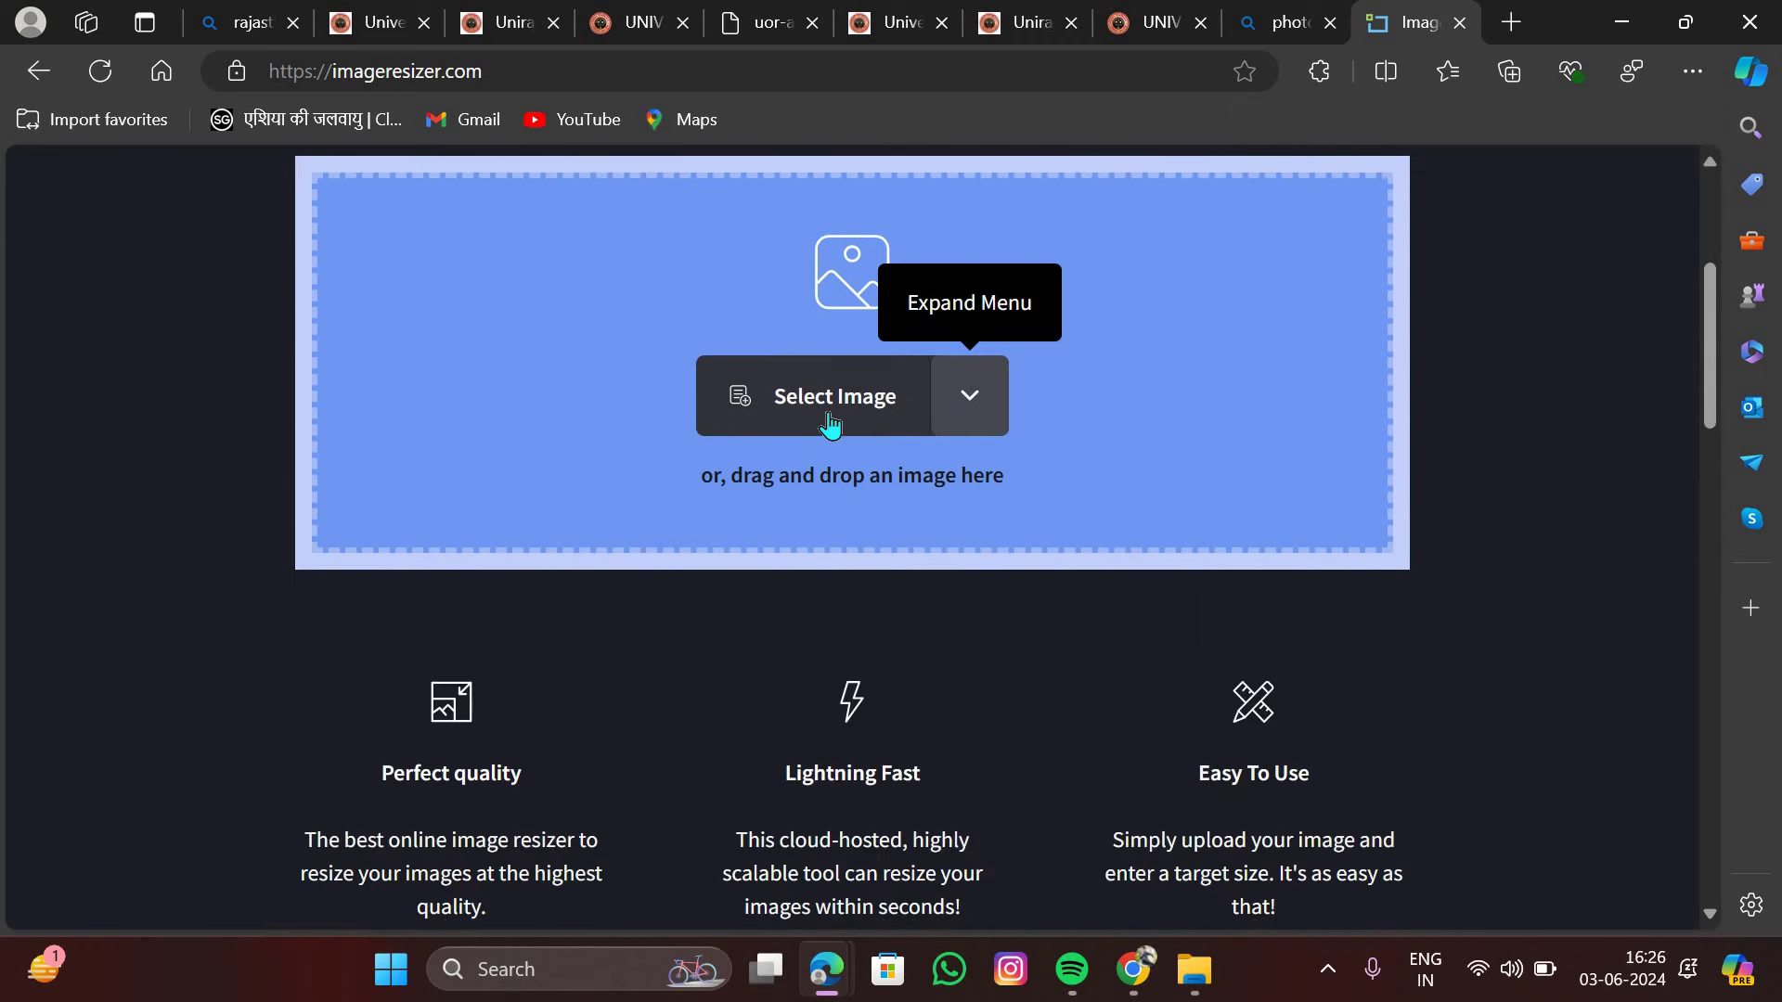
# - Look over the imageresizer.com page and revisit the open University of Rajasthan website and admission portal pages
pyautogui.scroll(3, 1128, 507)
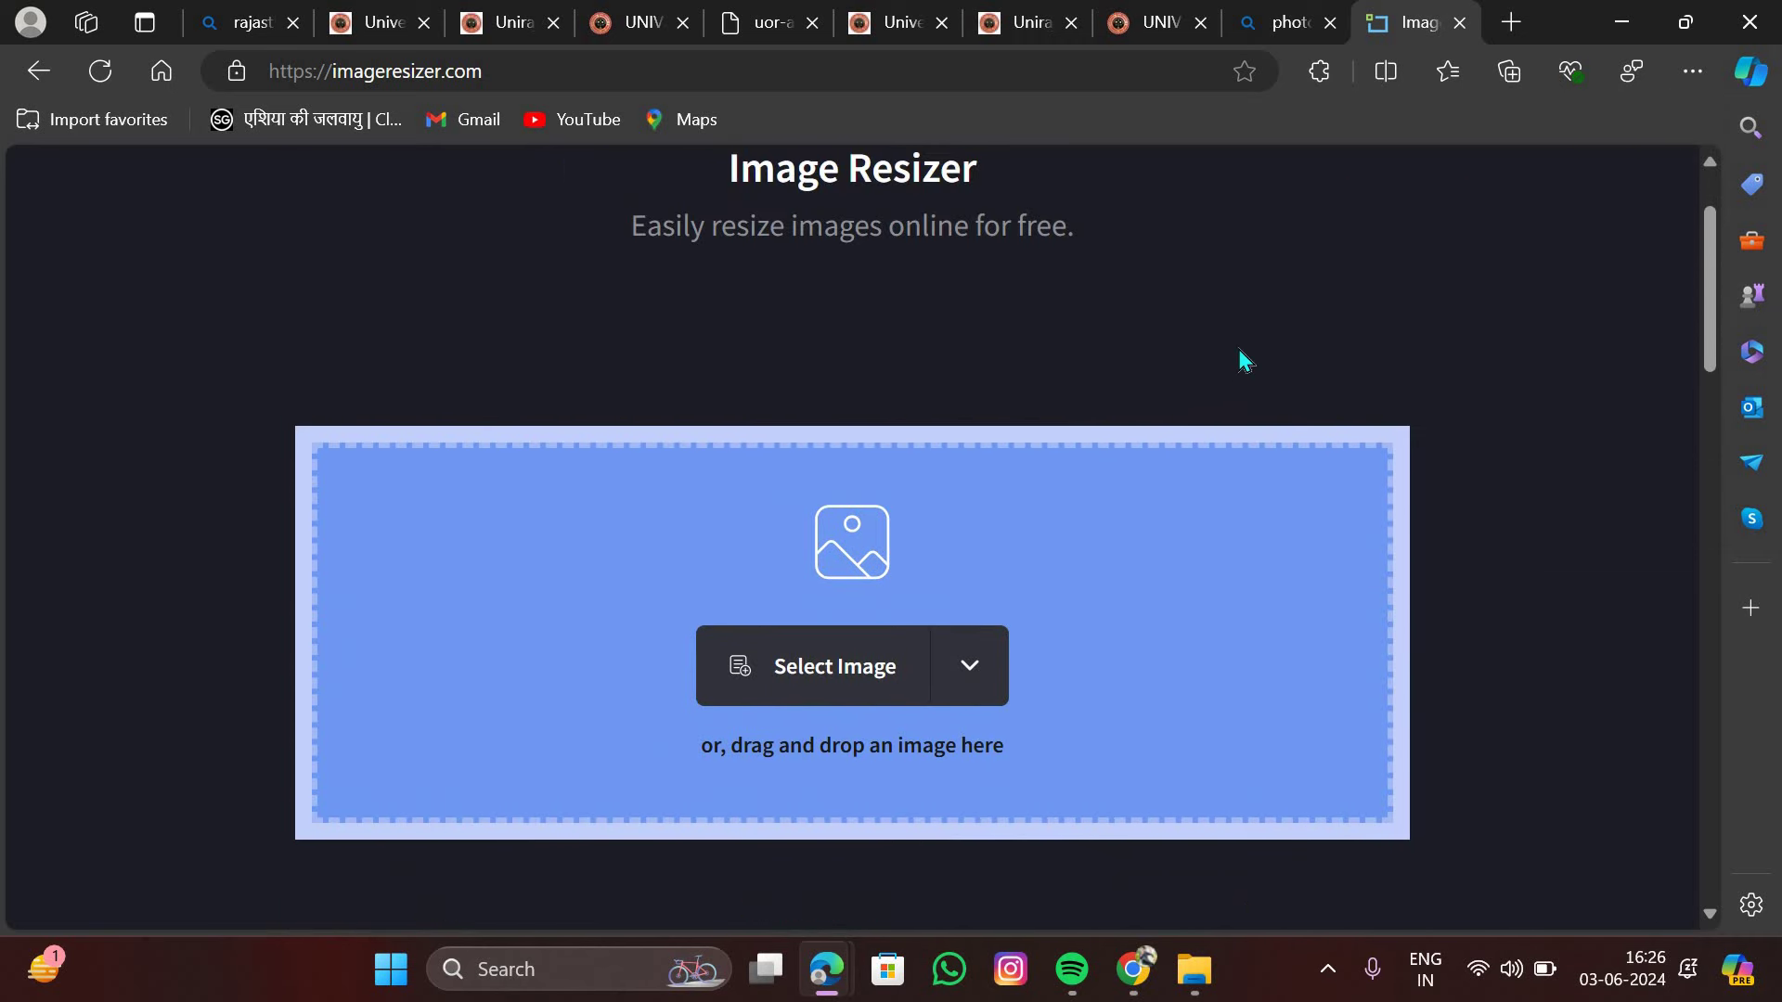
pyautogui.scroll(2, 1244, 360)
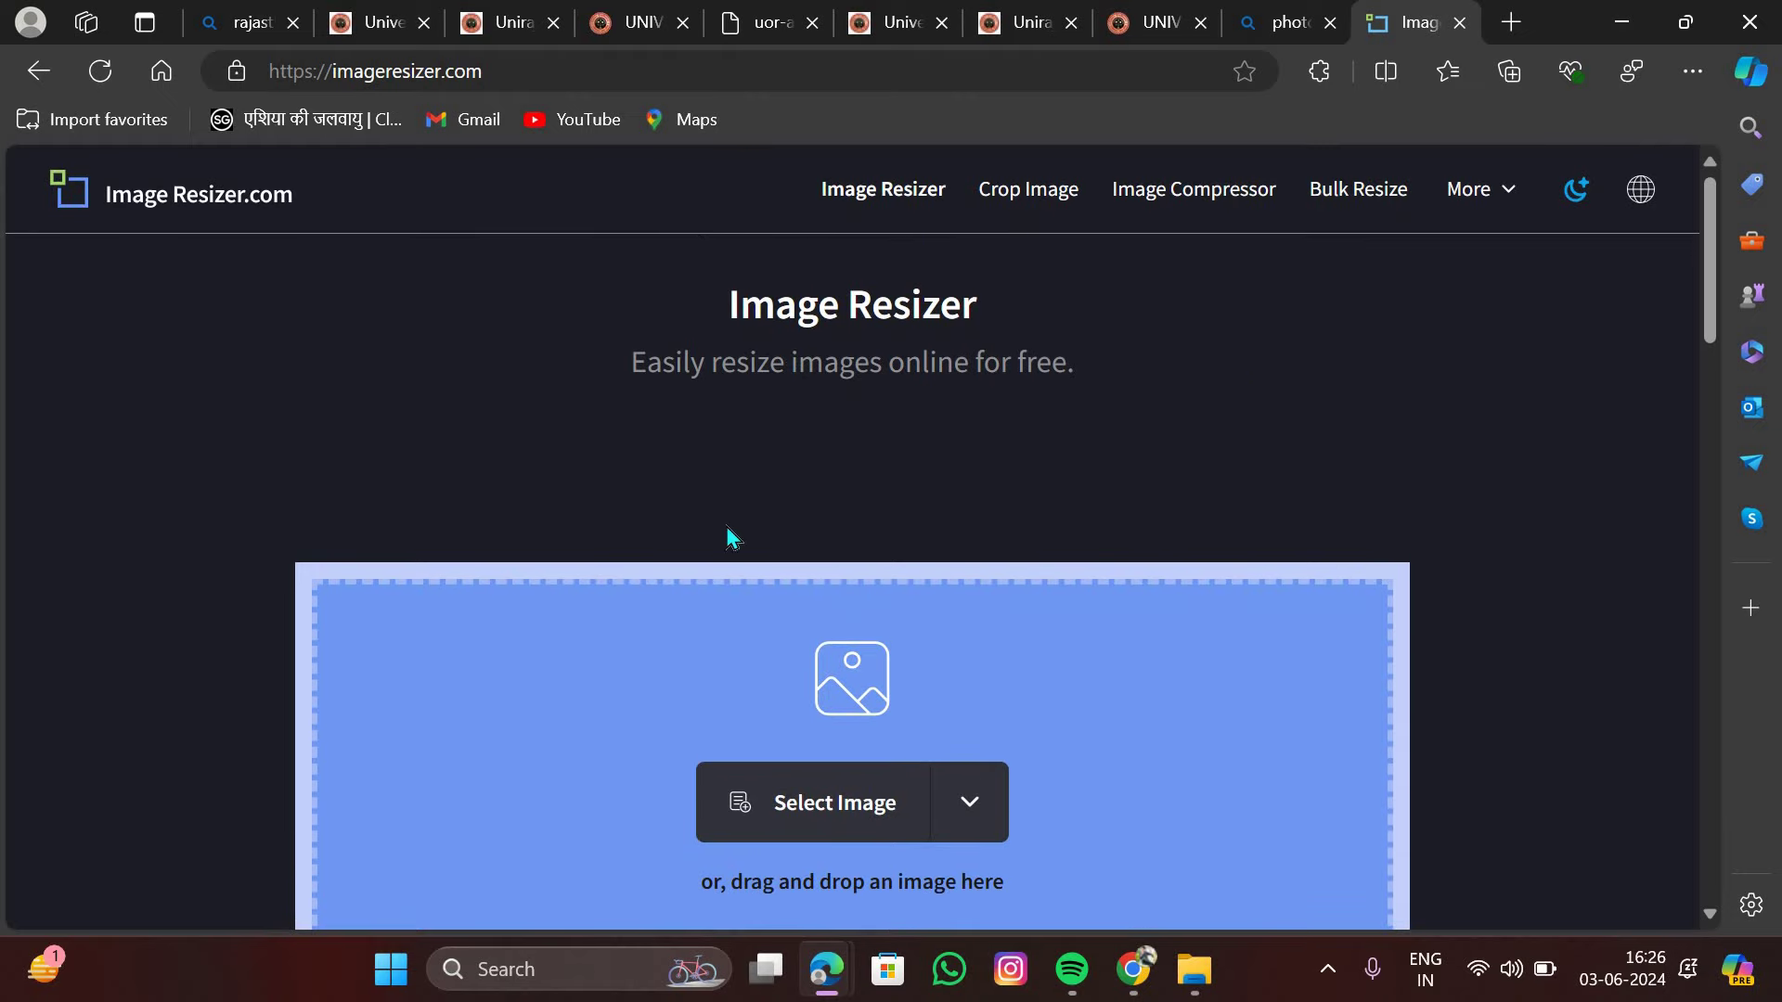
pyautogui.click(1262, 19)
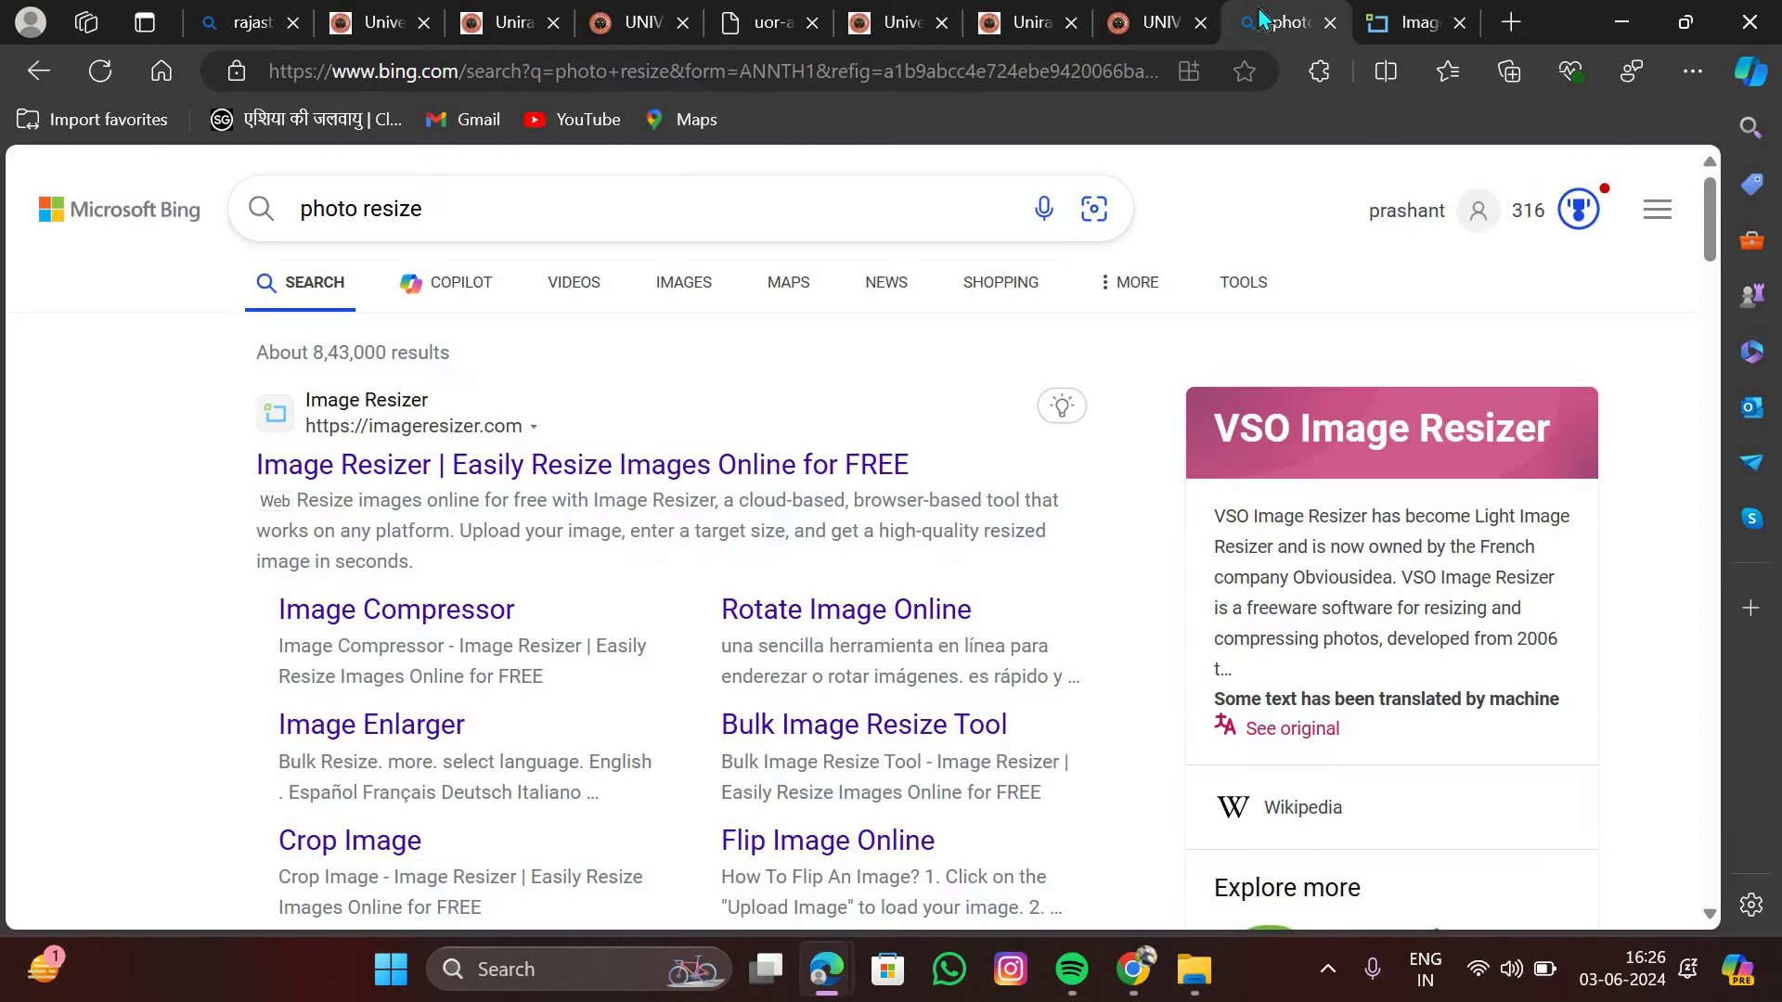
pyautogui.click(1151, 23)
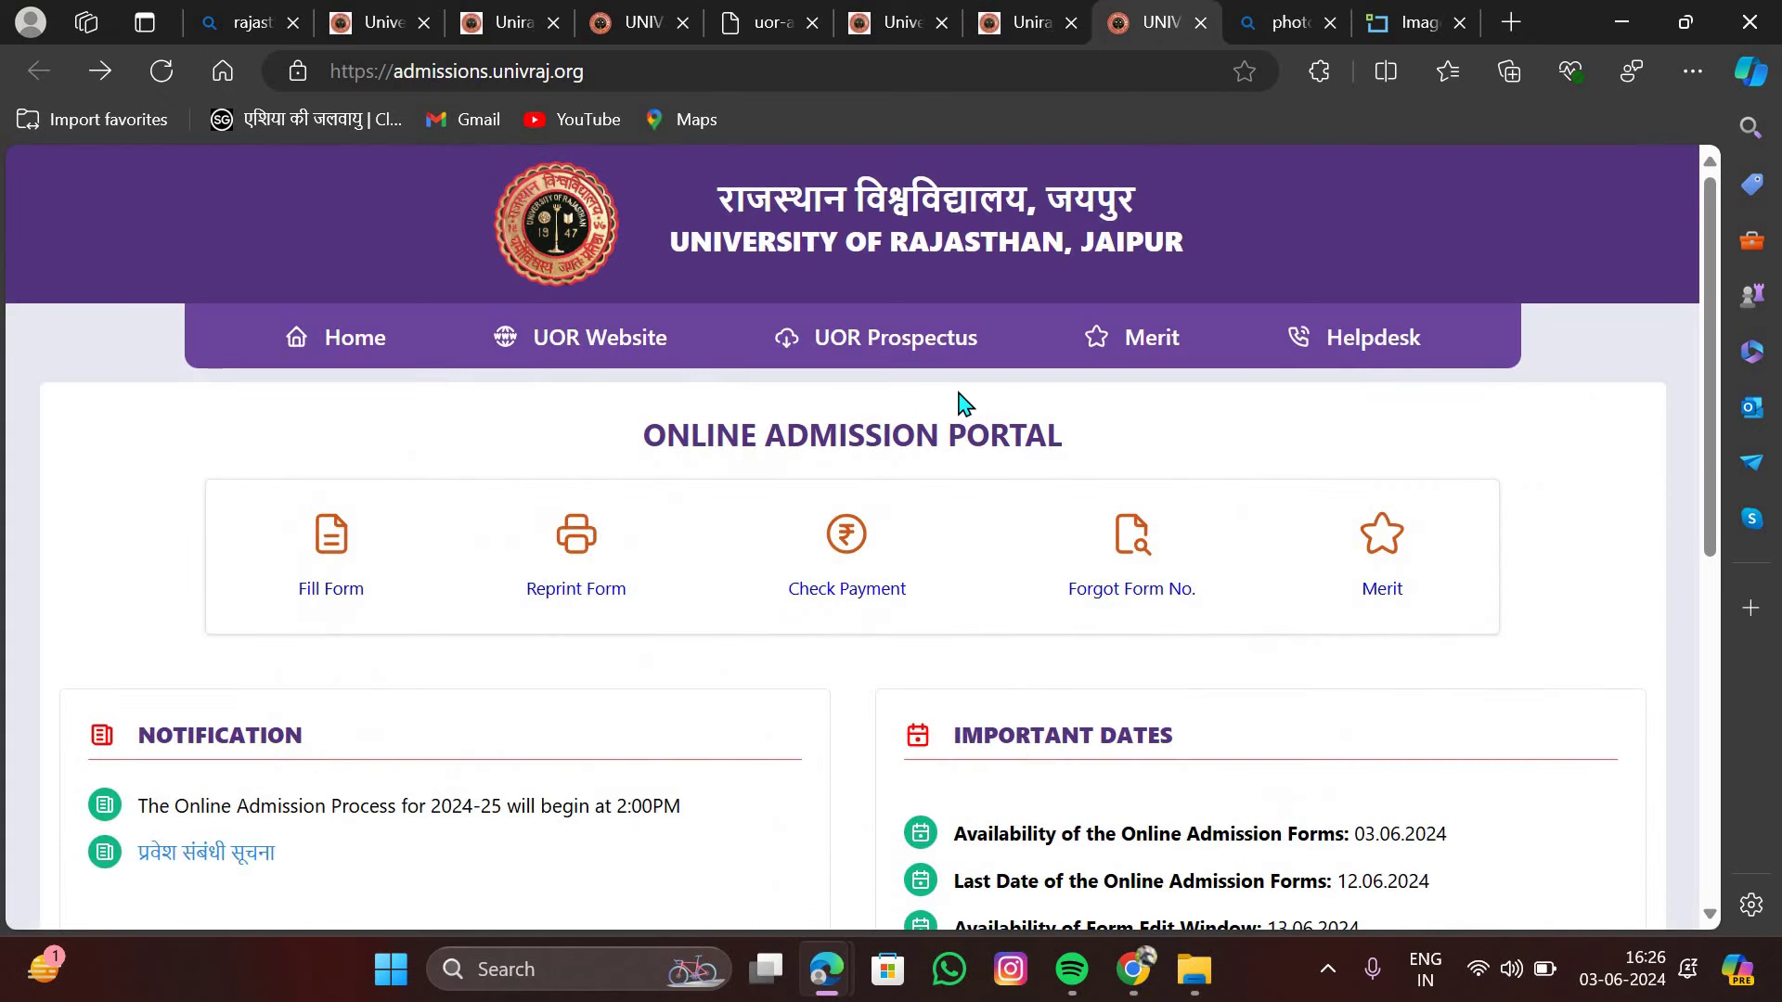
pyautogui.scroll(-3, 965, 404)
pyautogui.scroll(2, 958, 402)
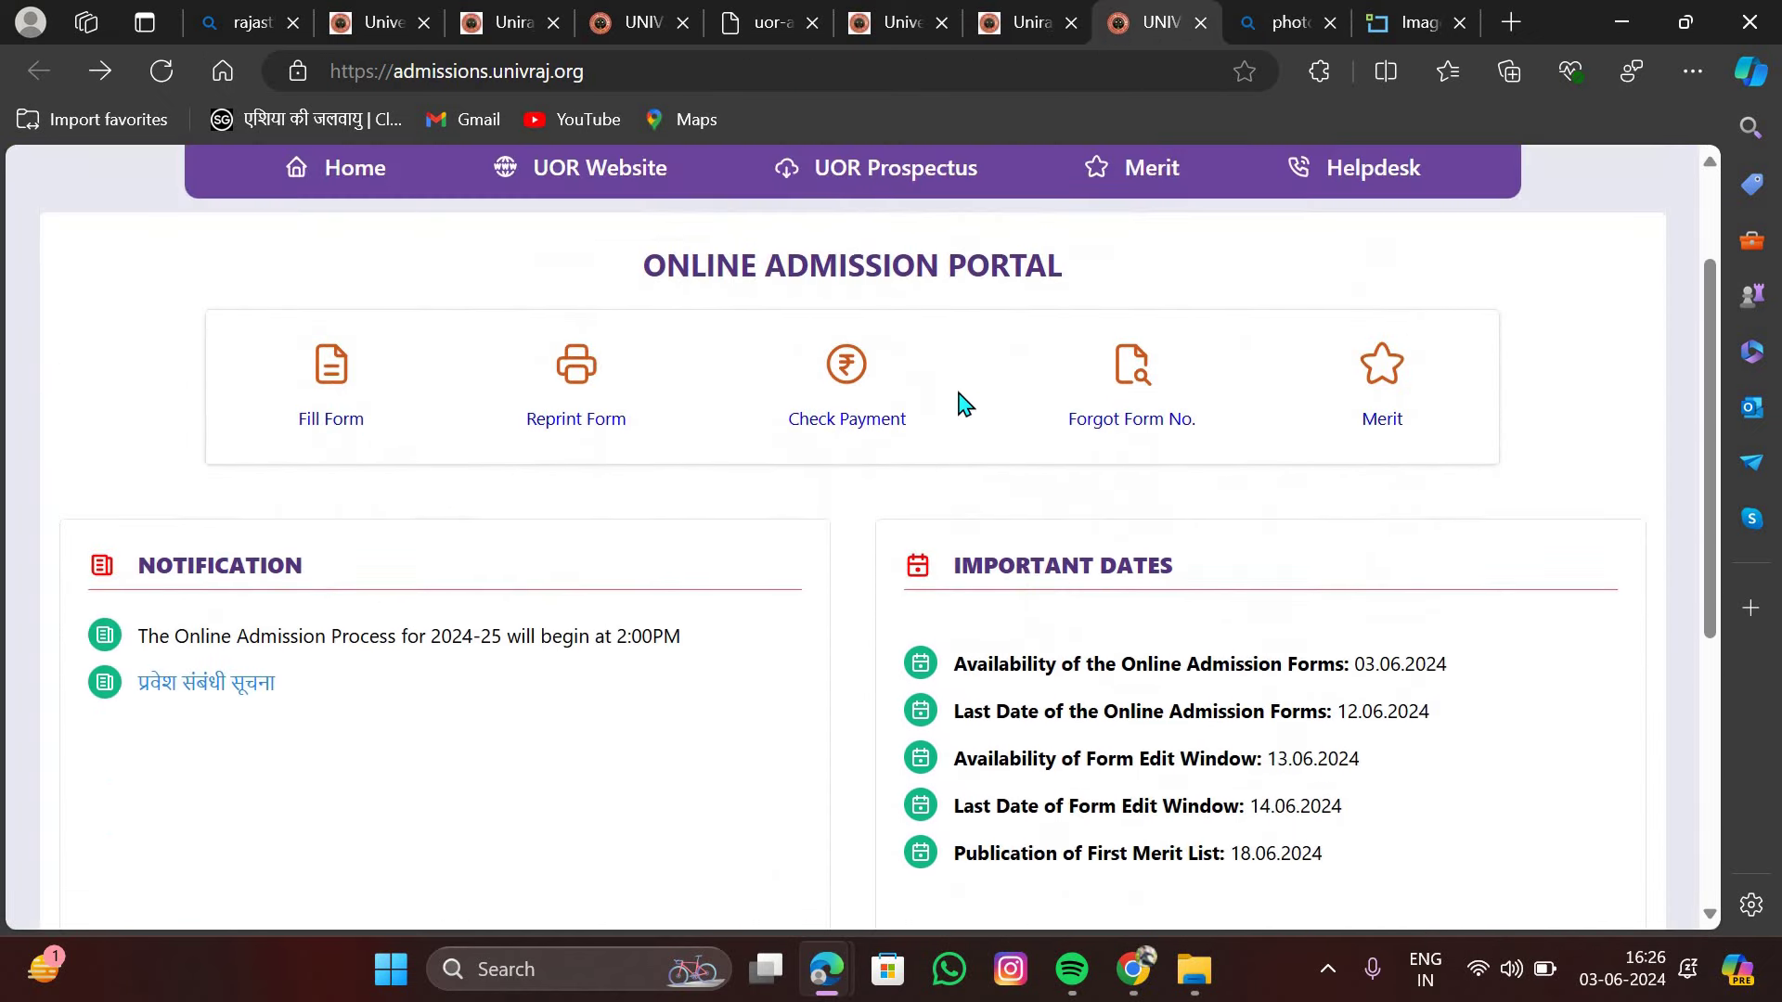
pyautogui.click(917, 26)
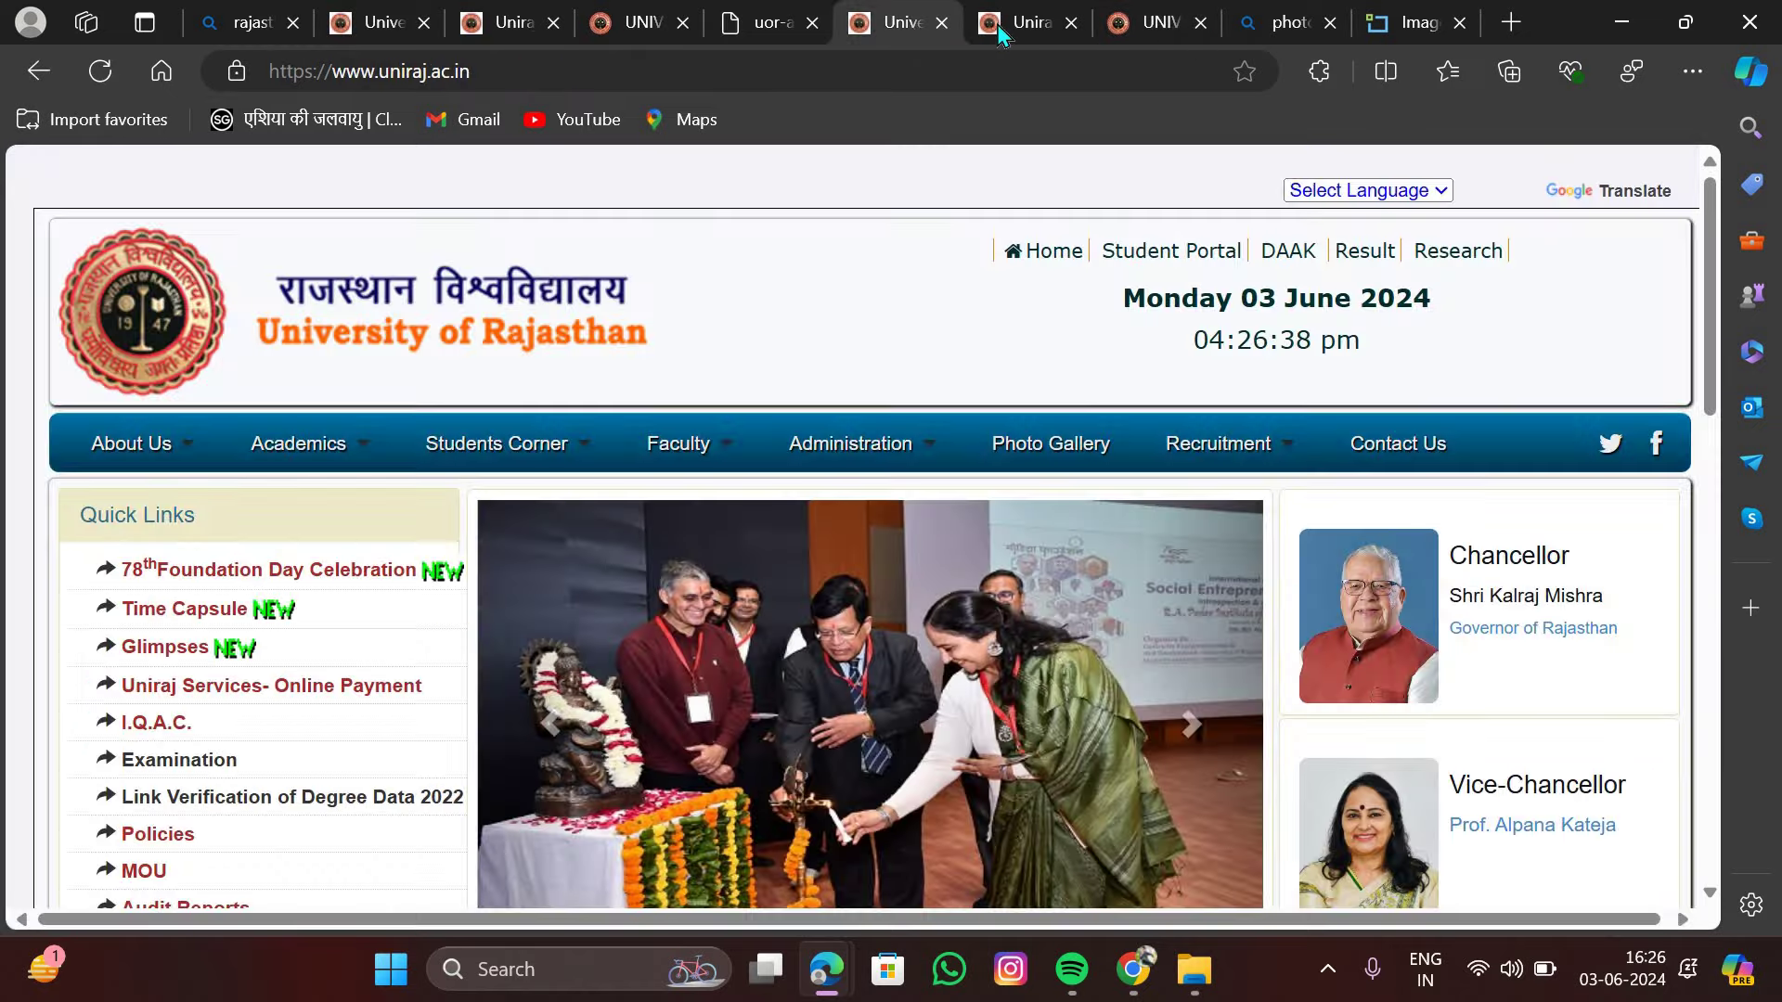
pyautogui.click(1016, 28)
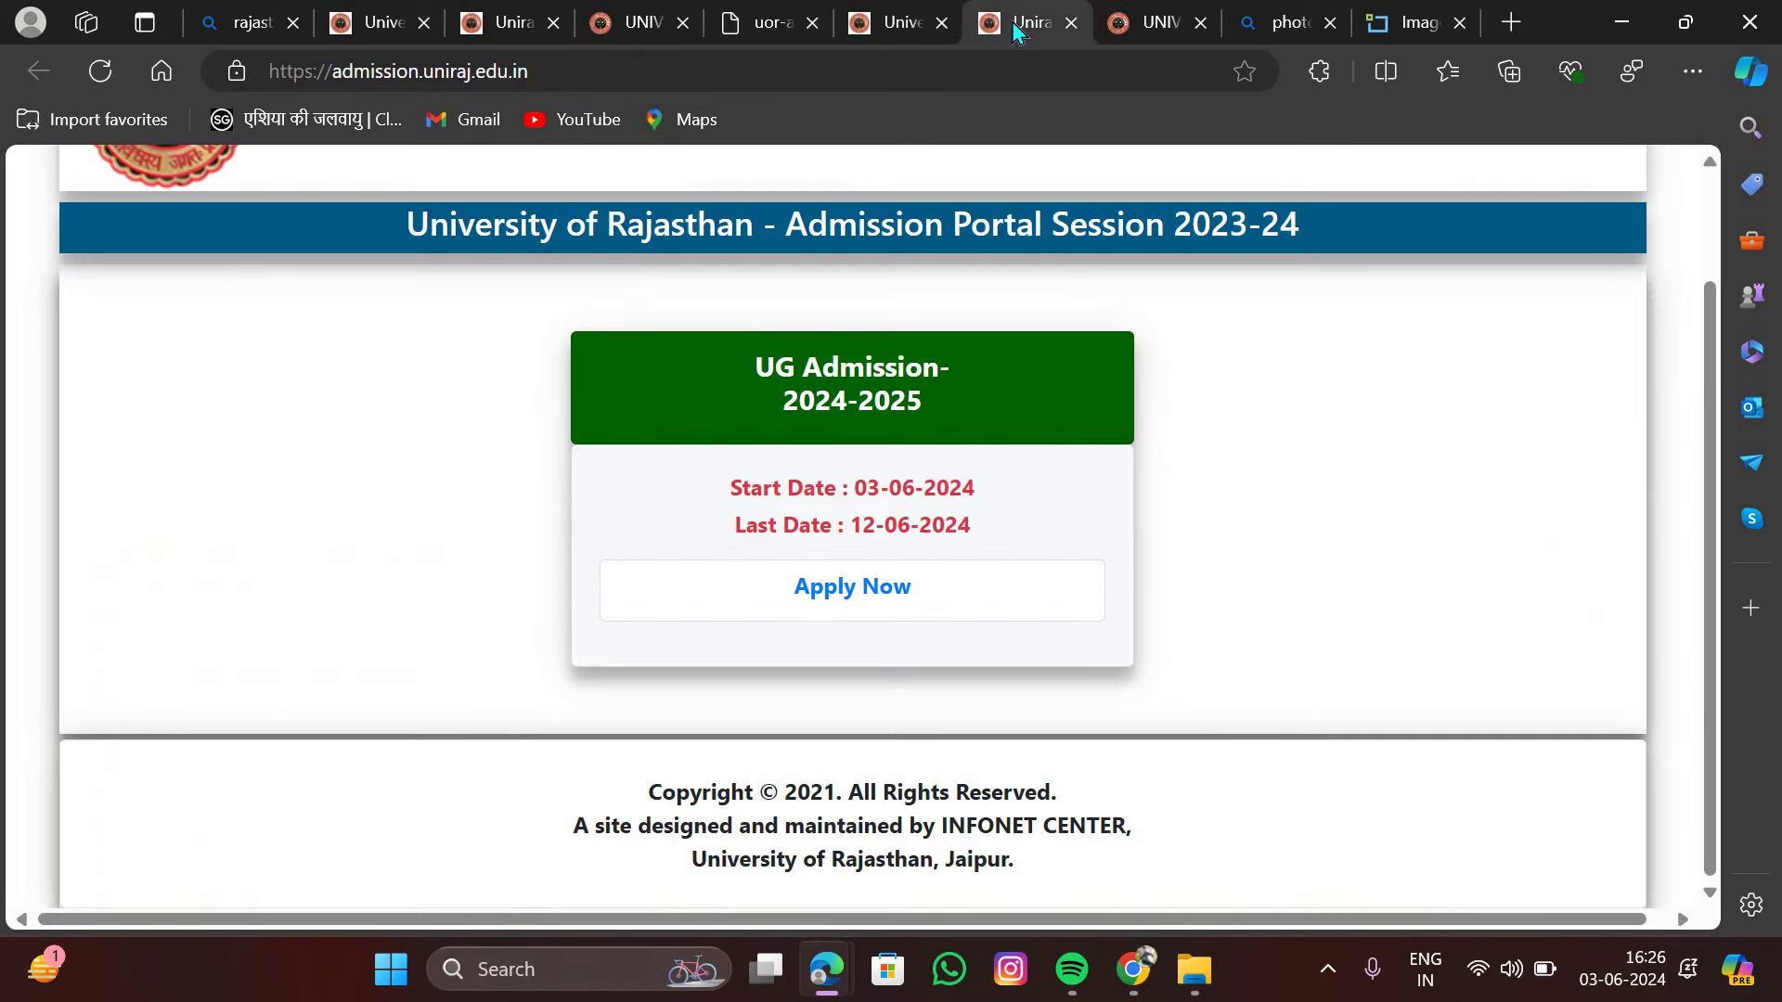
# - Leave the Image Resizer page and return to the University of Rajasthan UG Admission 2024-2025 page
pyautogui.click(1309, 26)
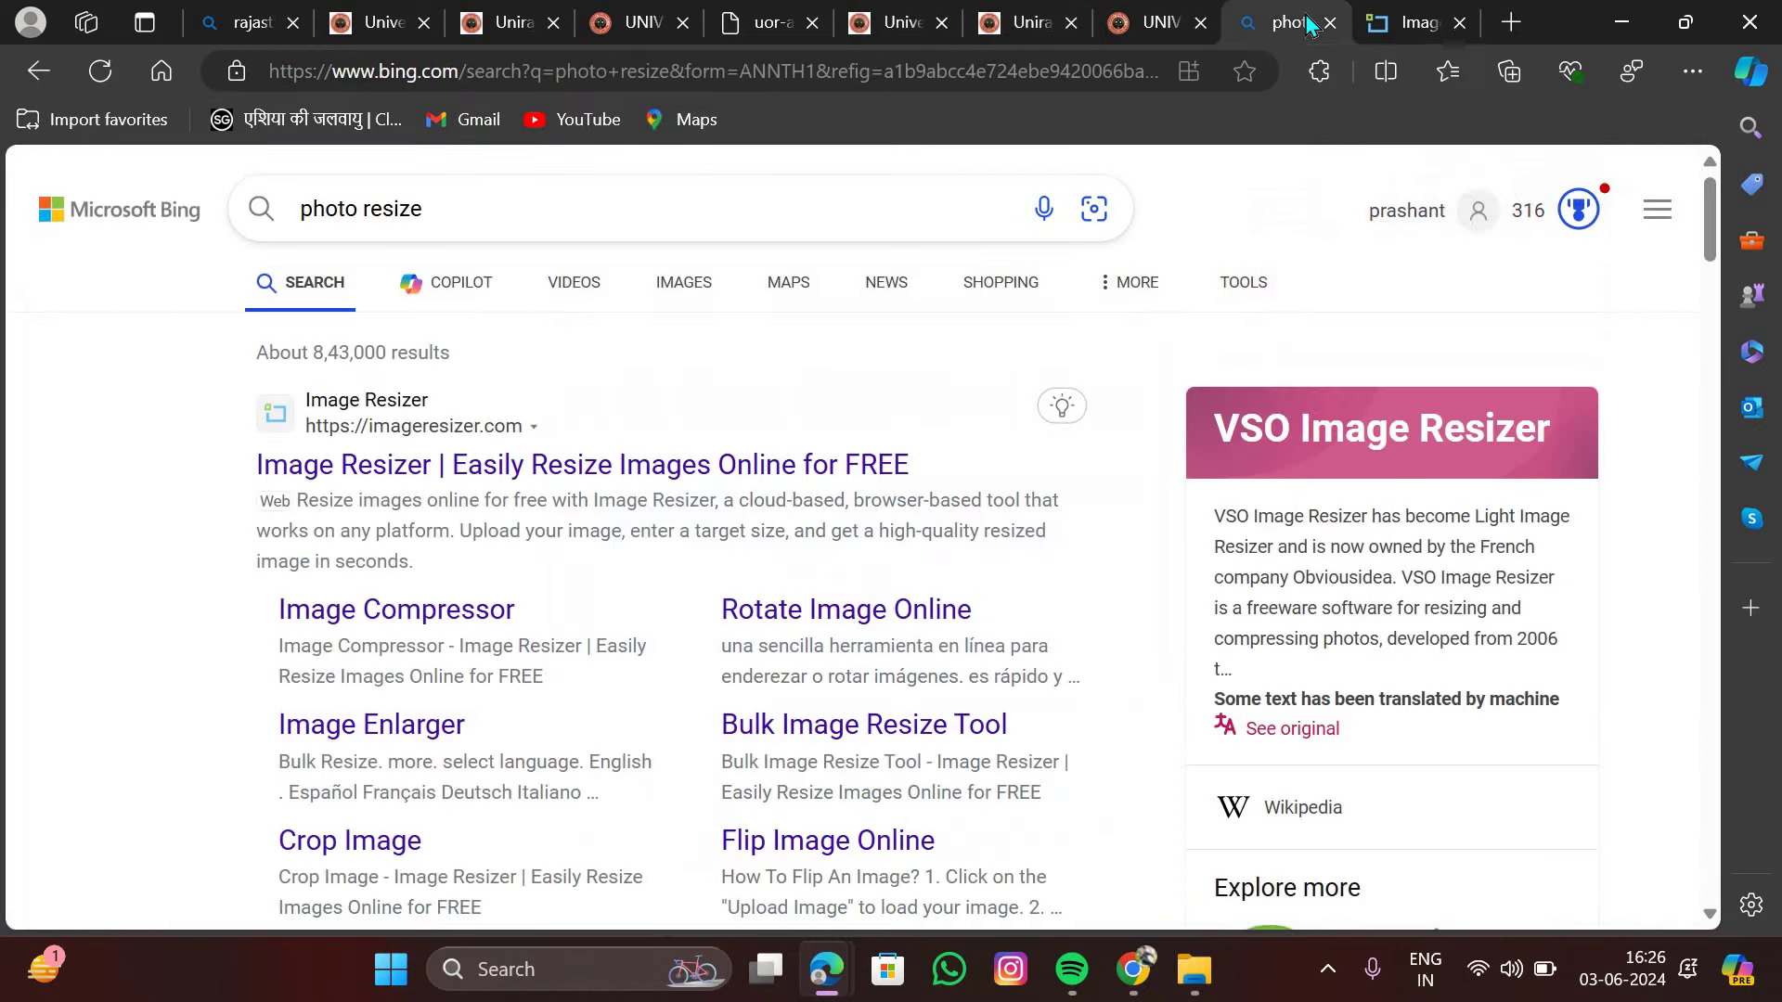
pyautogui.click(1408, 24)
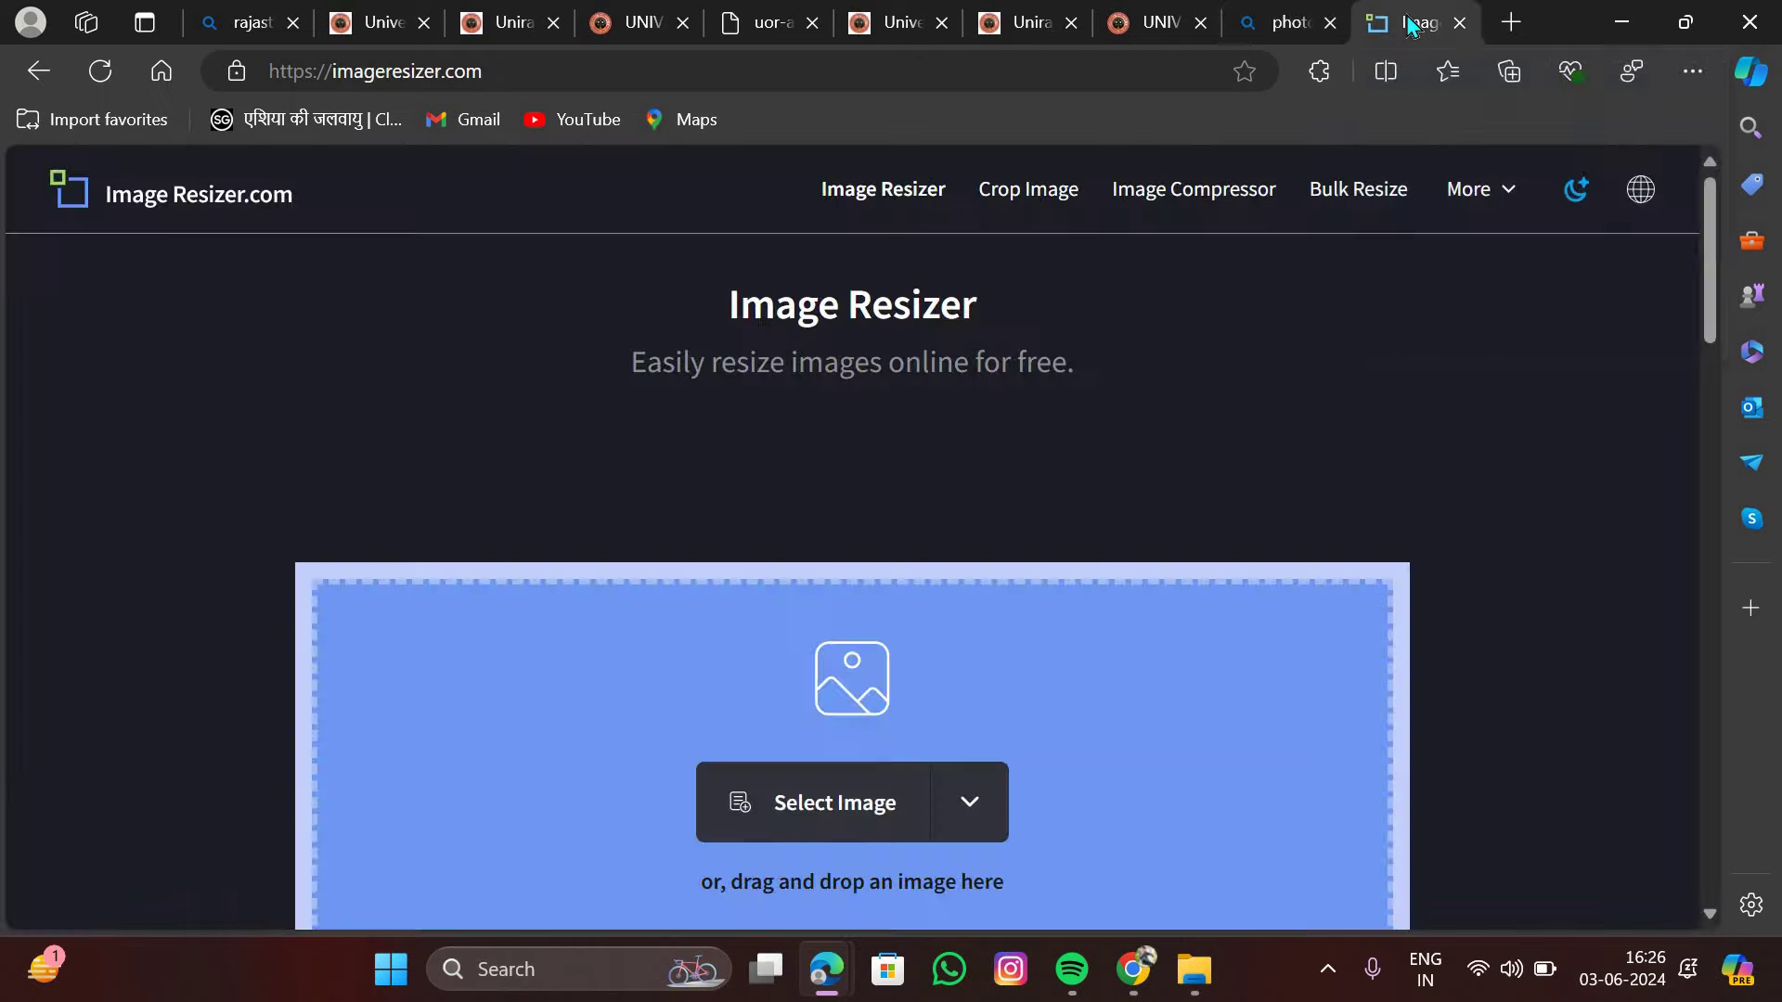
pyautogui.click(38, 72)
pyautogui.click(979, 22)
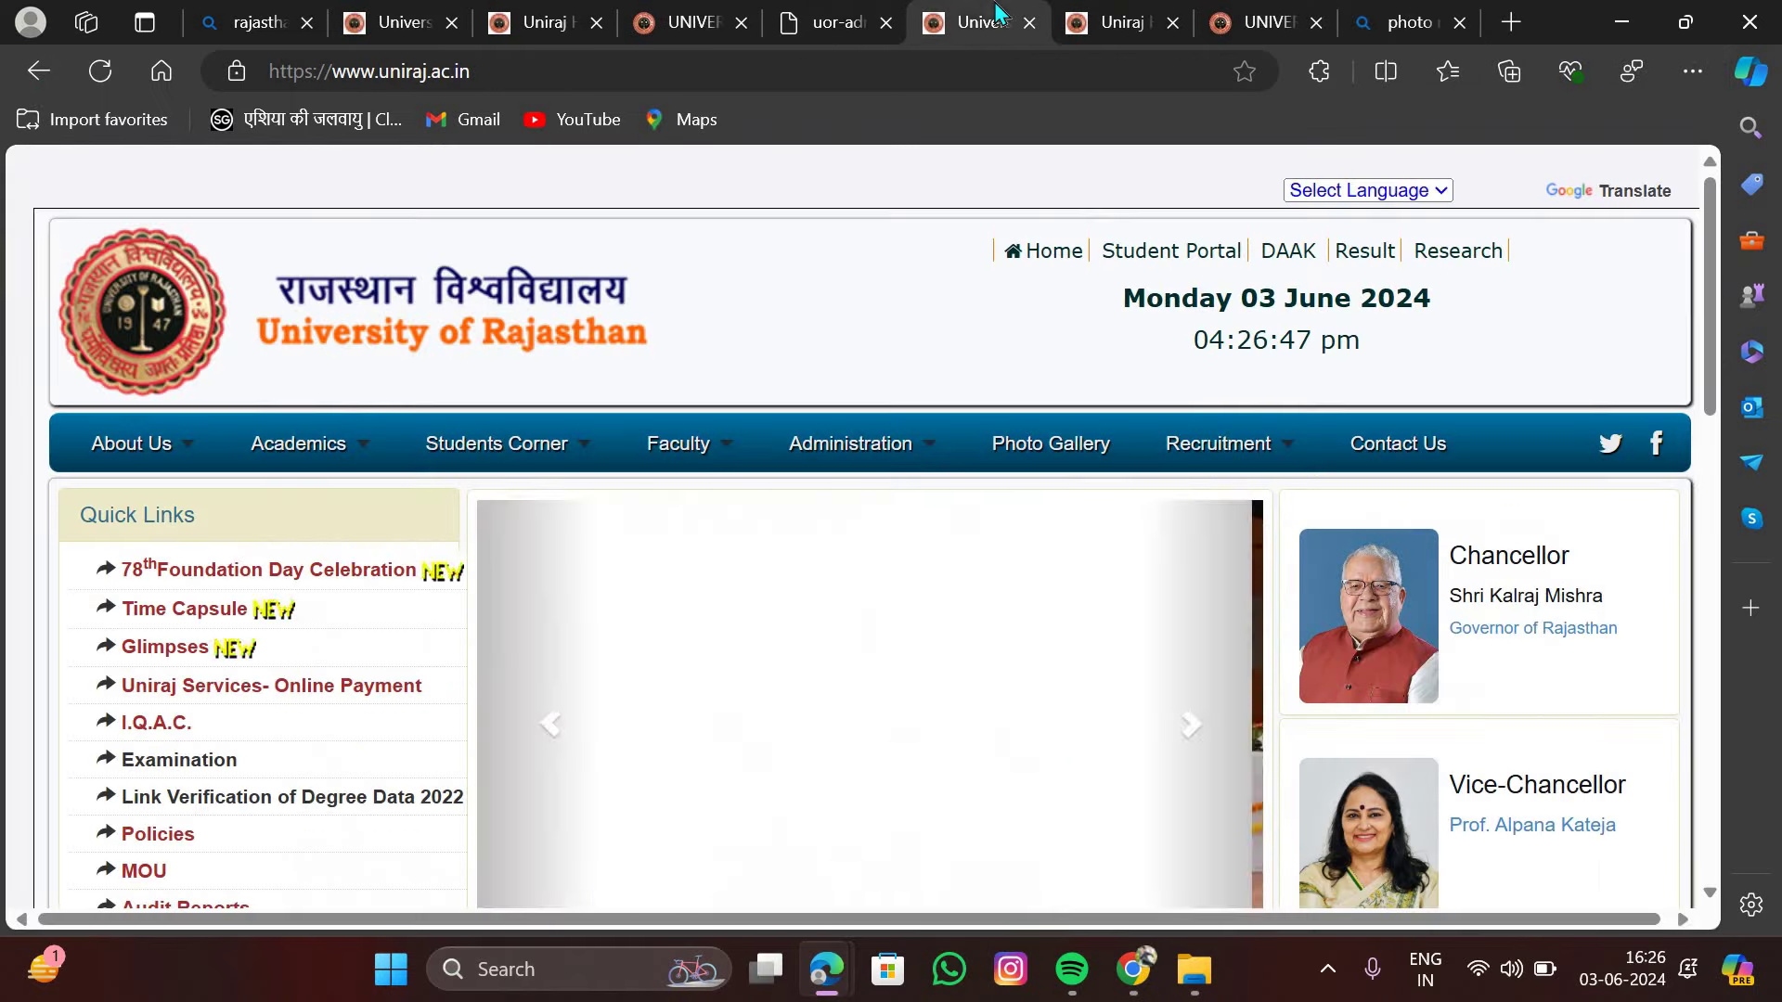
pyautogui.click(555, 17)
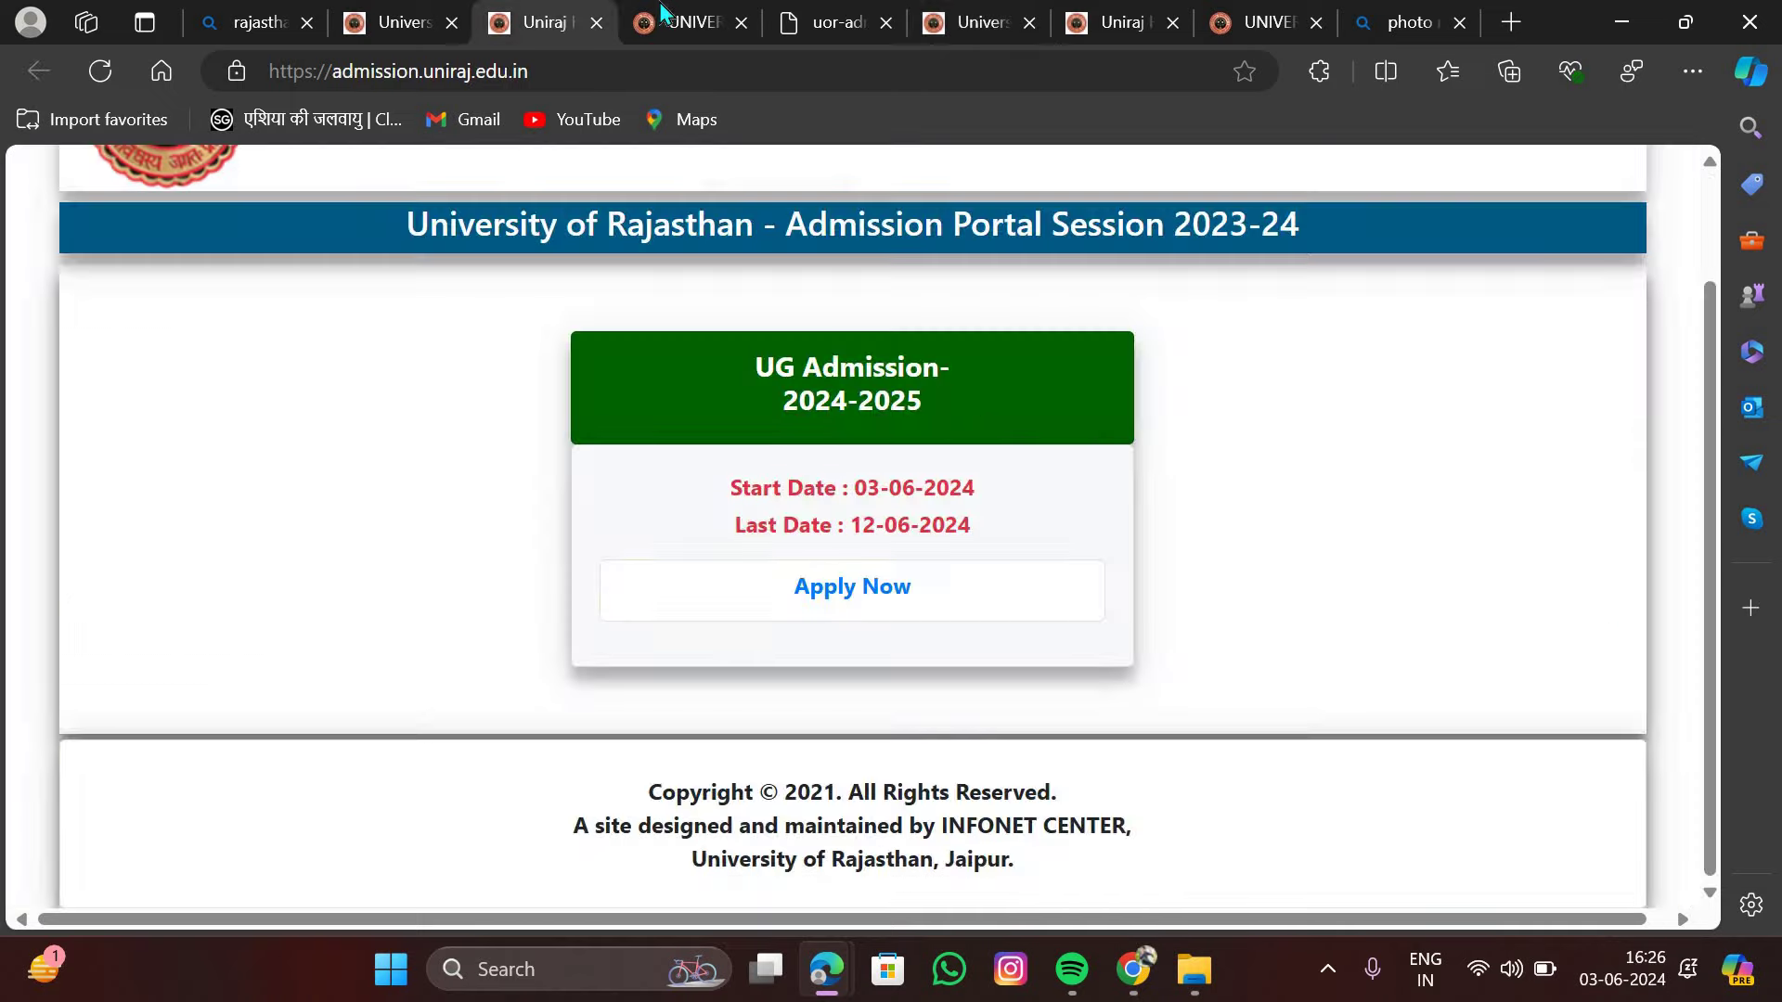
# - Start a UG Admission 2024-2025 application and bring up the instructions of the online admission form
pyautogui.click(886, 594)
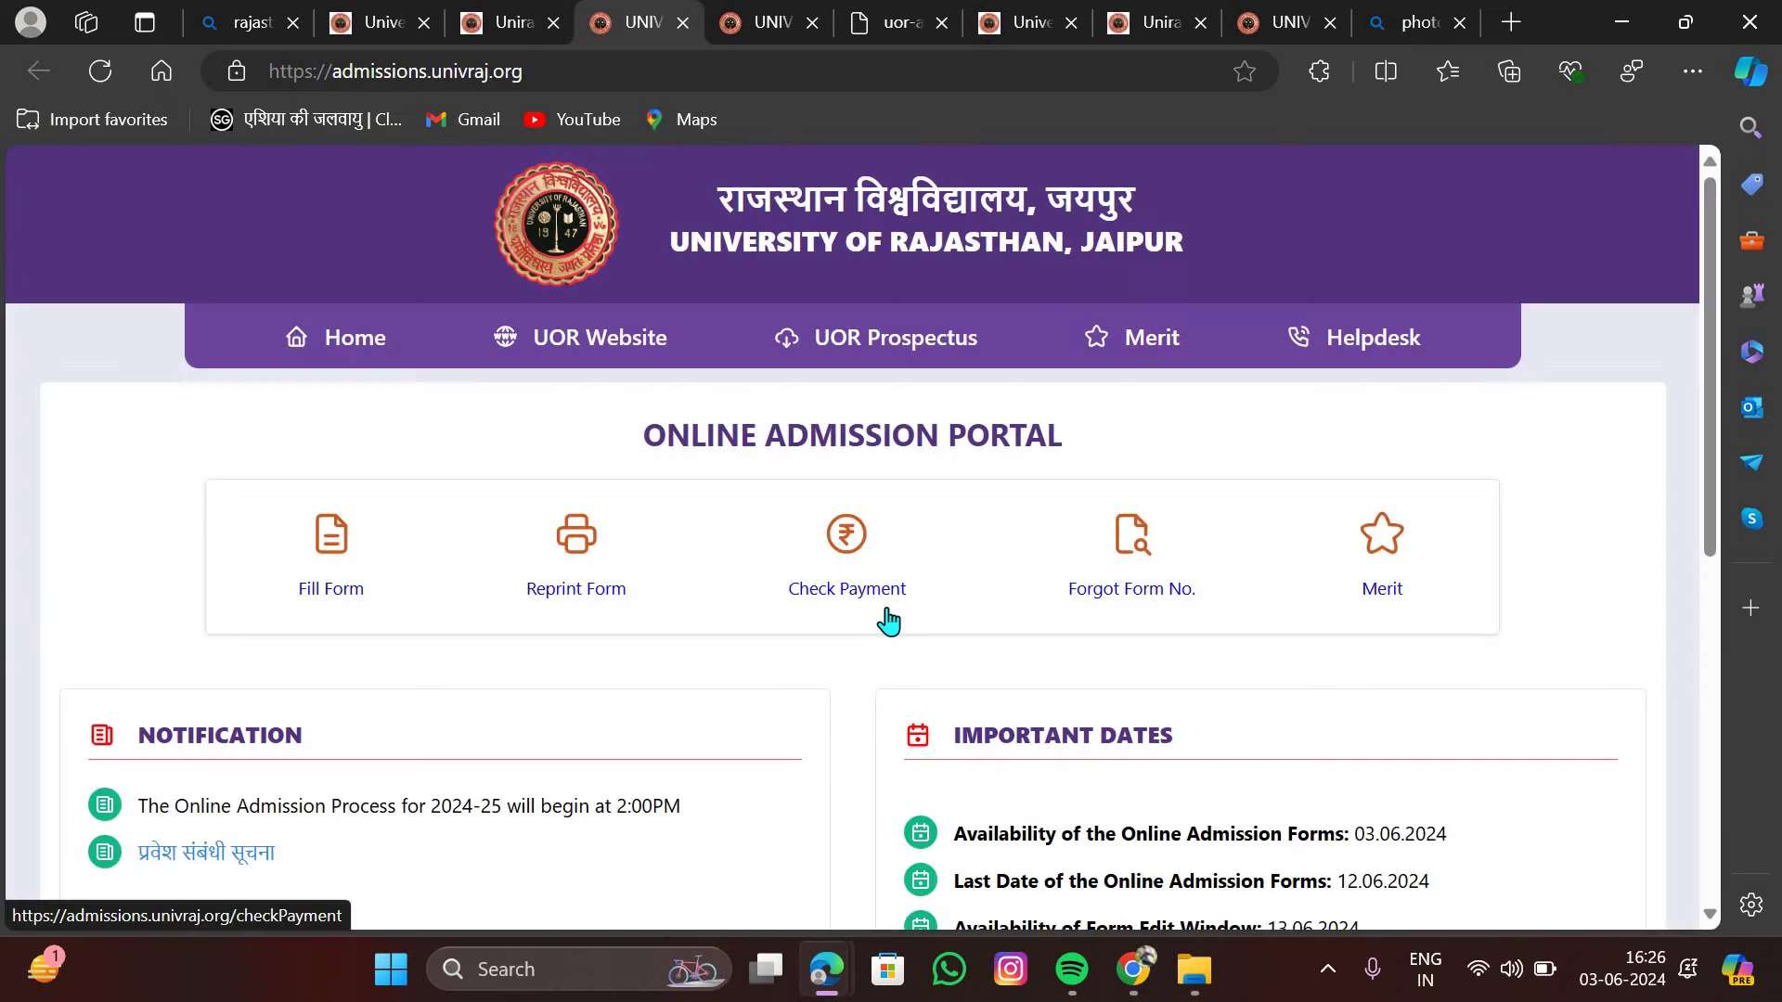
pyautogui.scroll(-5, 888, 619)
pyautogui.scroll(5, 888, 620)
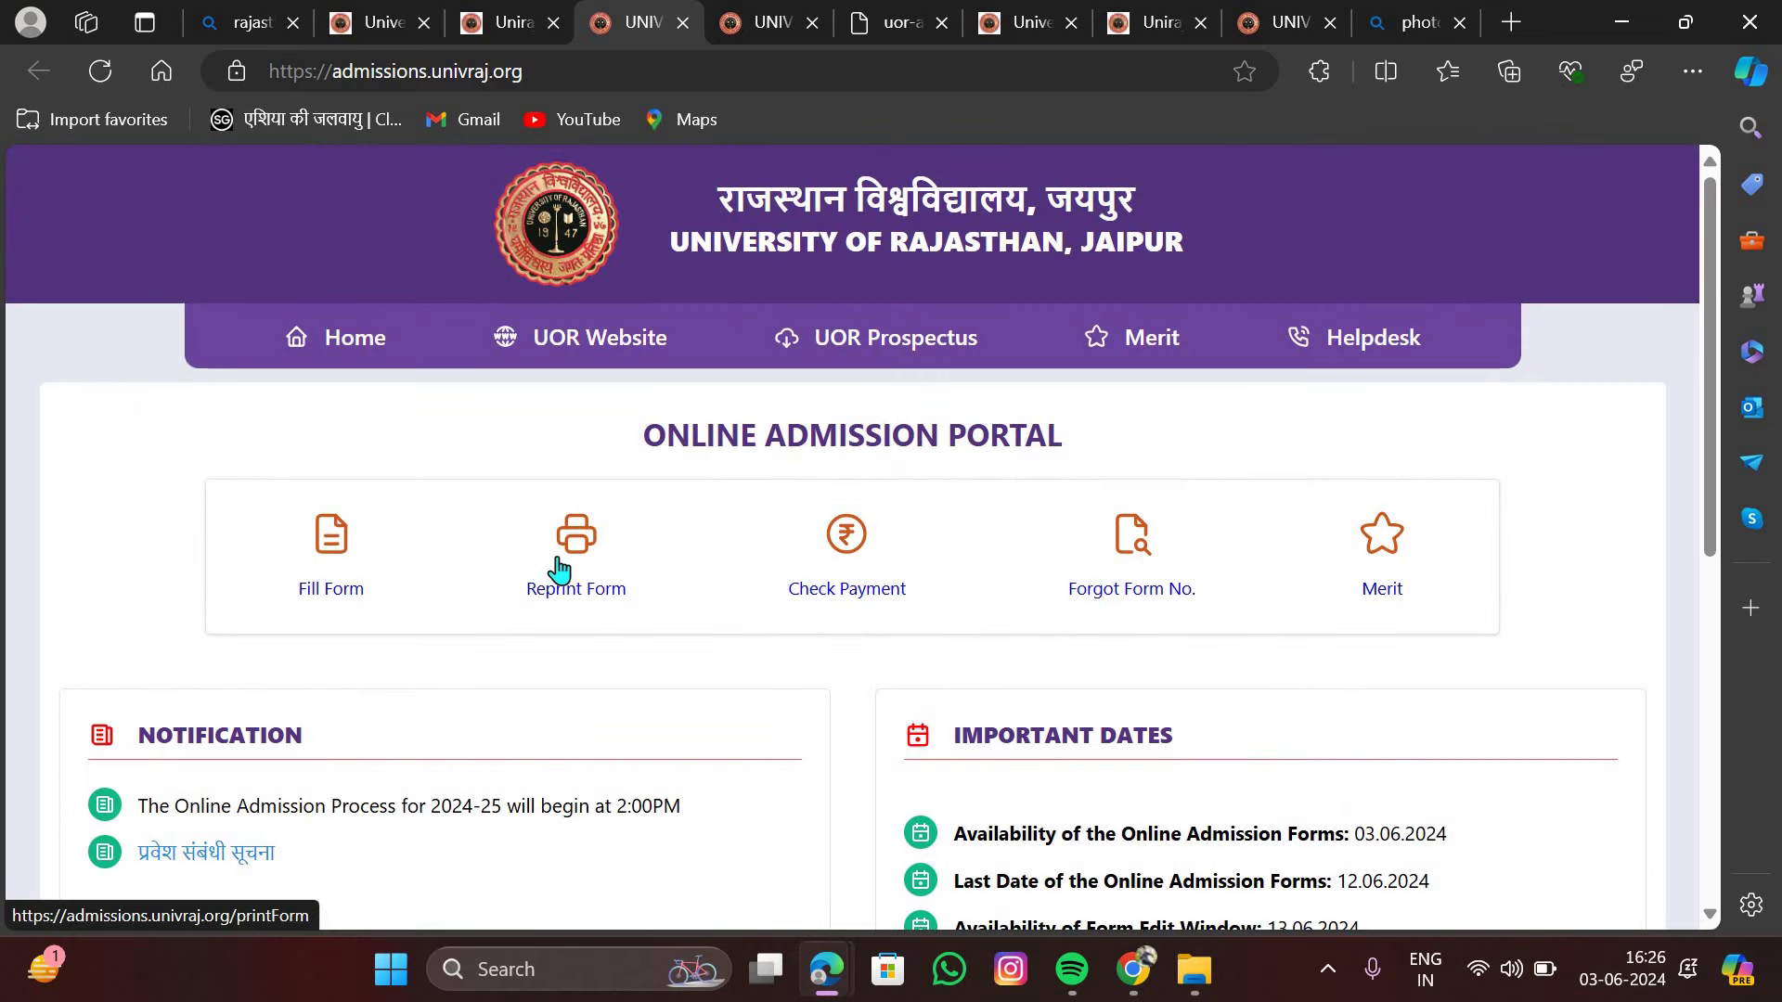
pyautogui.click(342, 576)
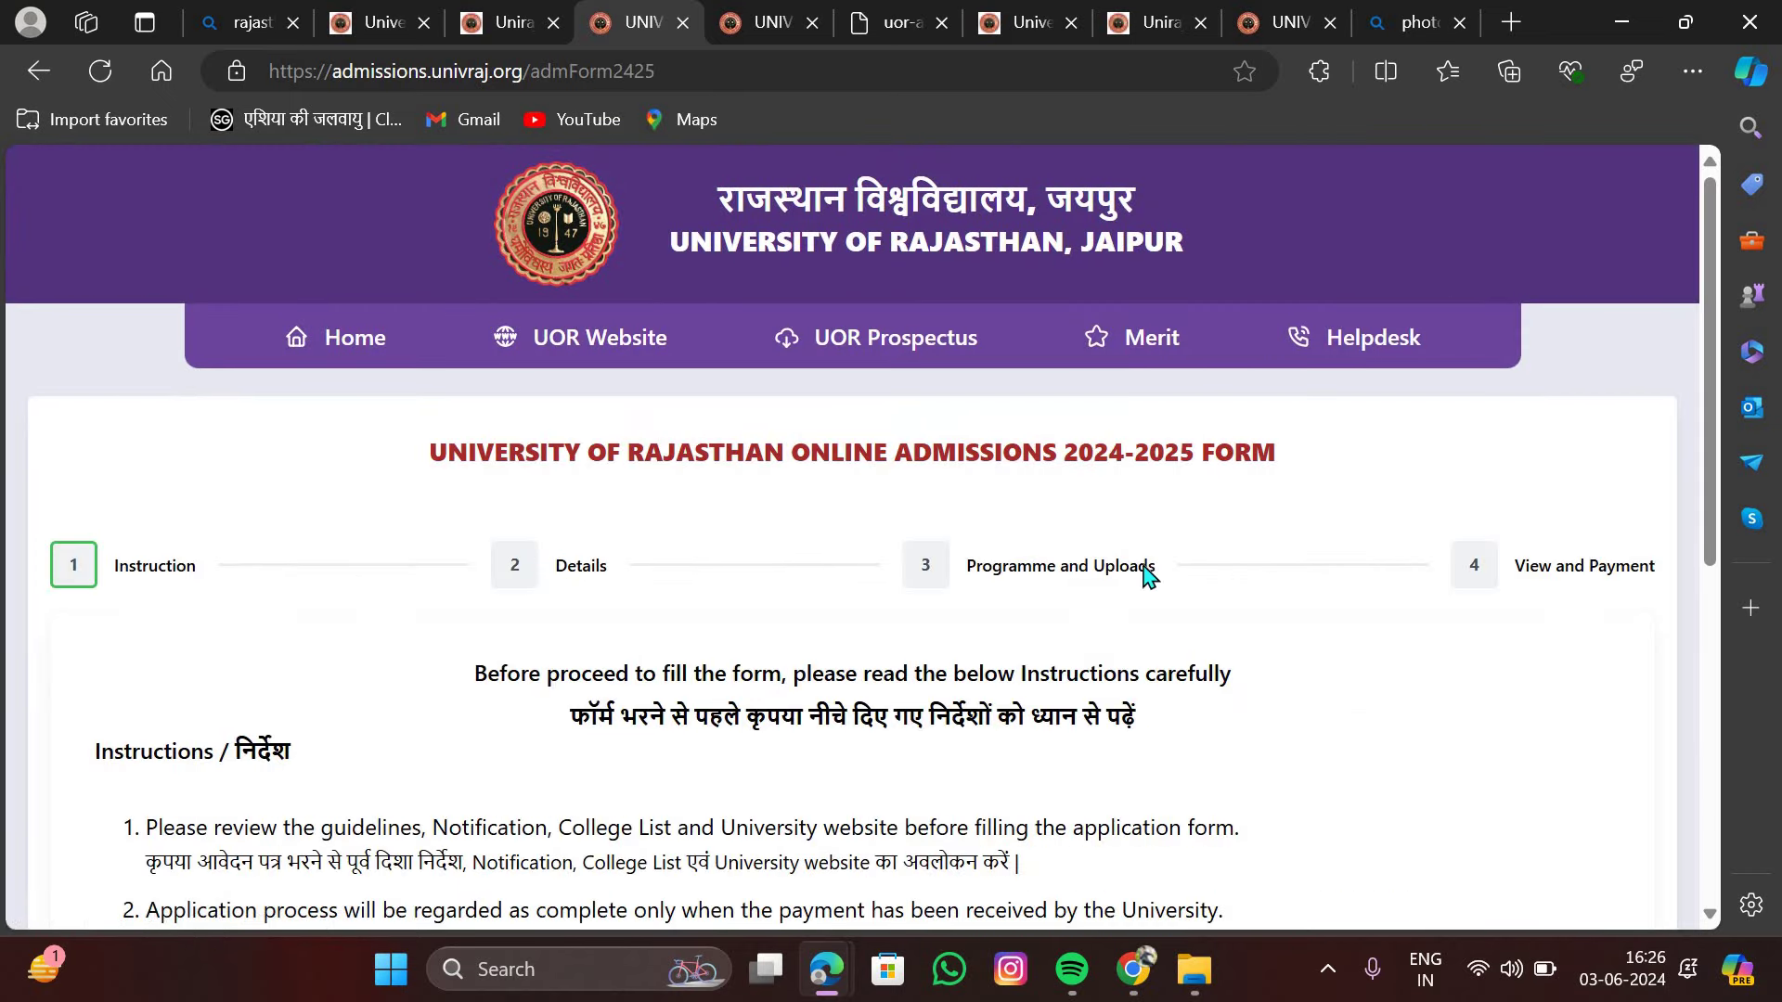
pyautogui.scroll(-2, 1116, 599)
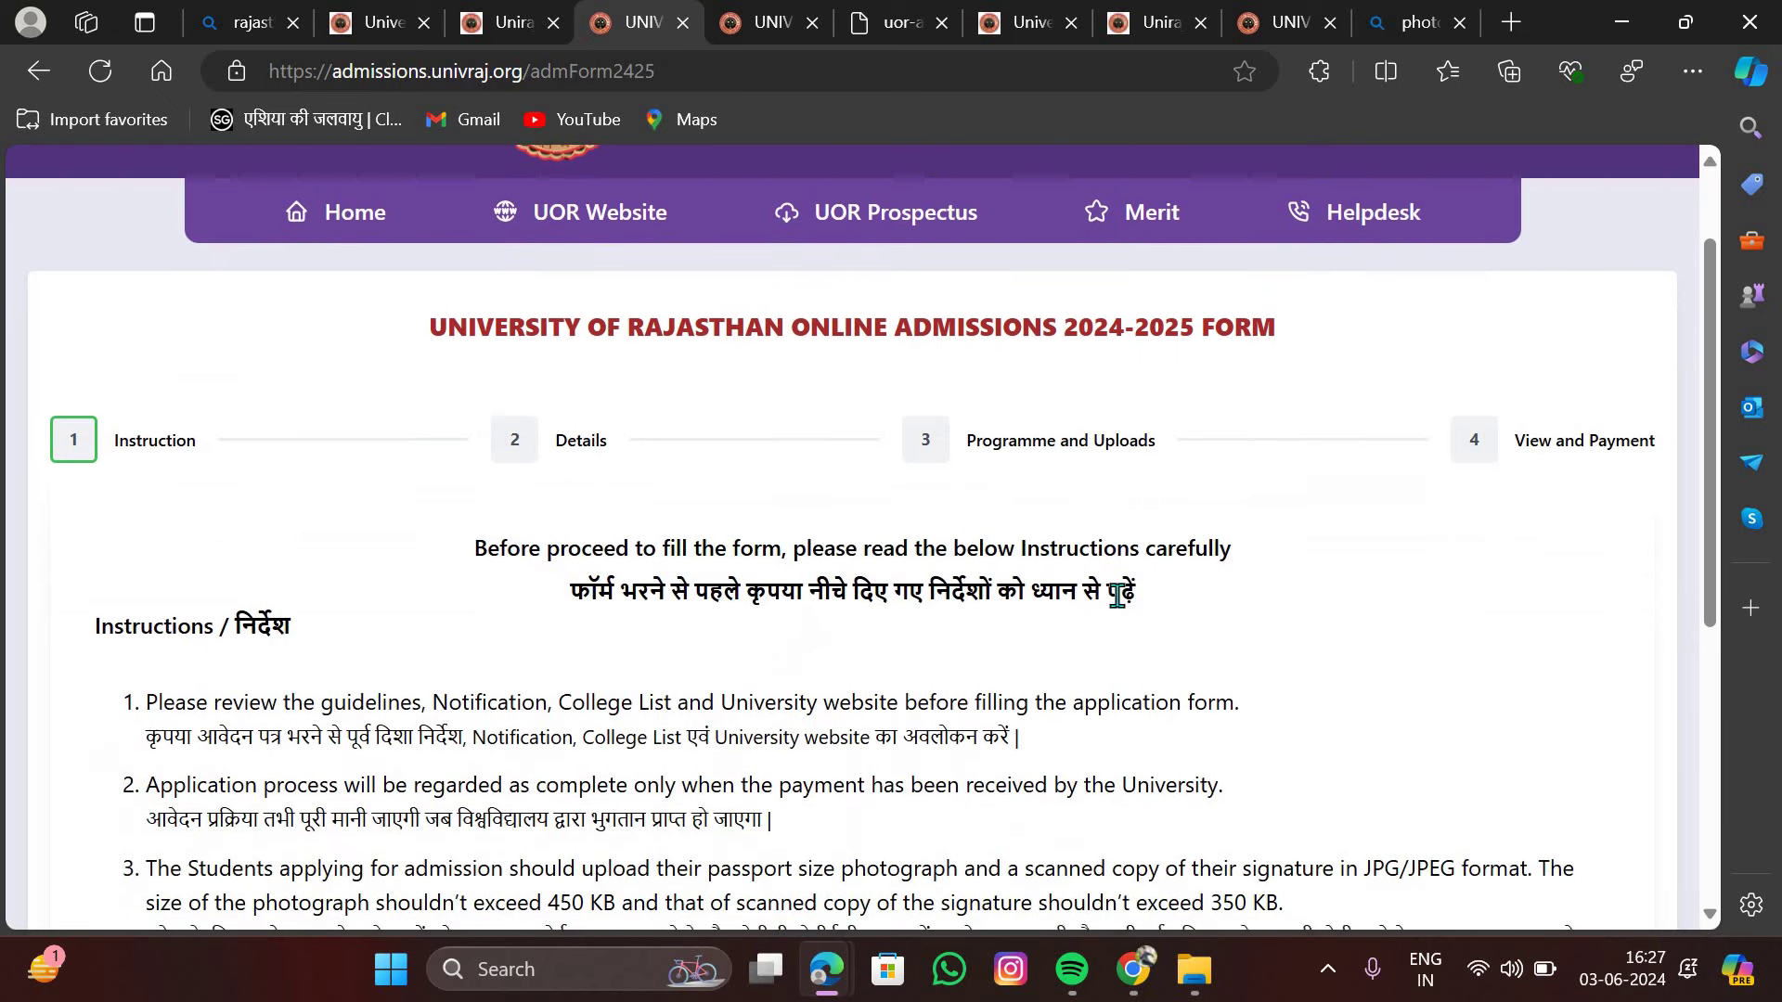